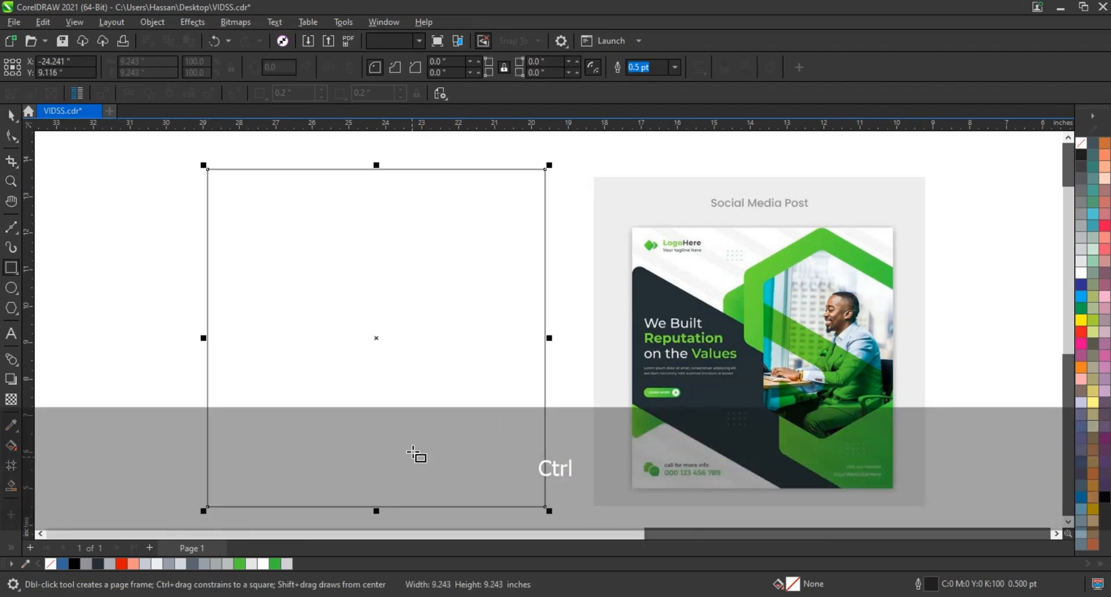
Step: Fill the large square with white and draw a 10% black vertical strip about 0.46 by 13.8 inches beside it
left_click(1081, 272)
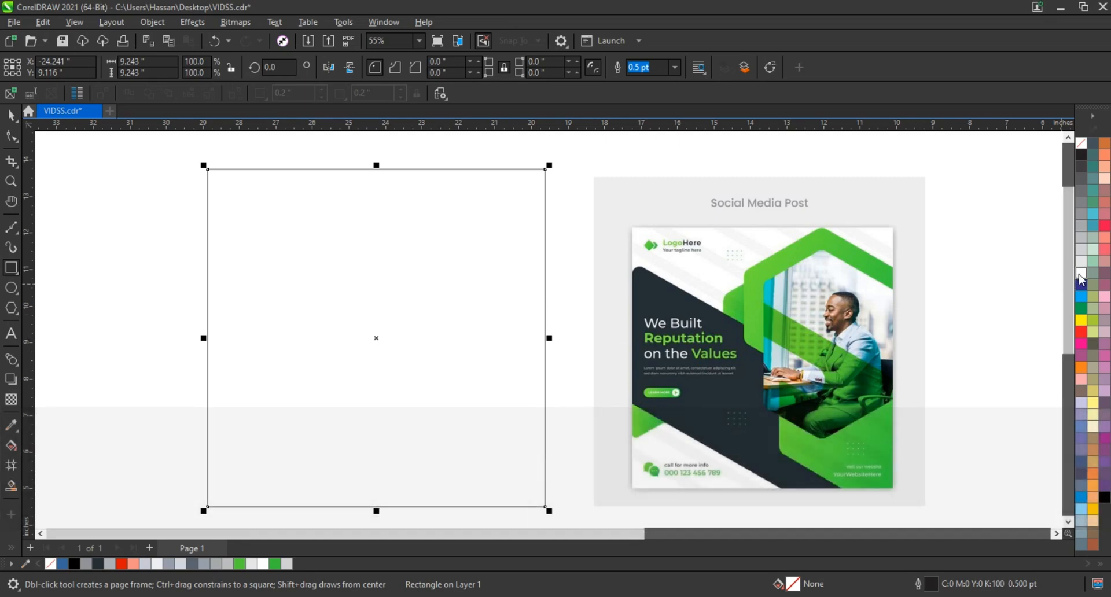
scroll(819, 267, "down", 1)
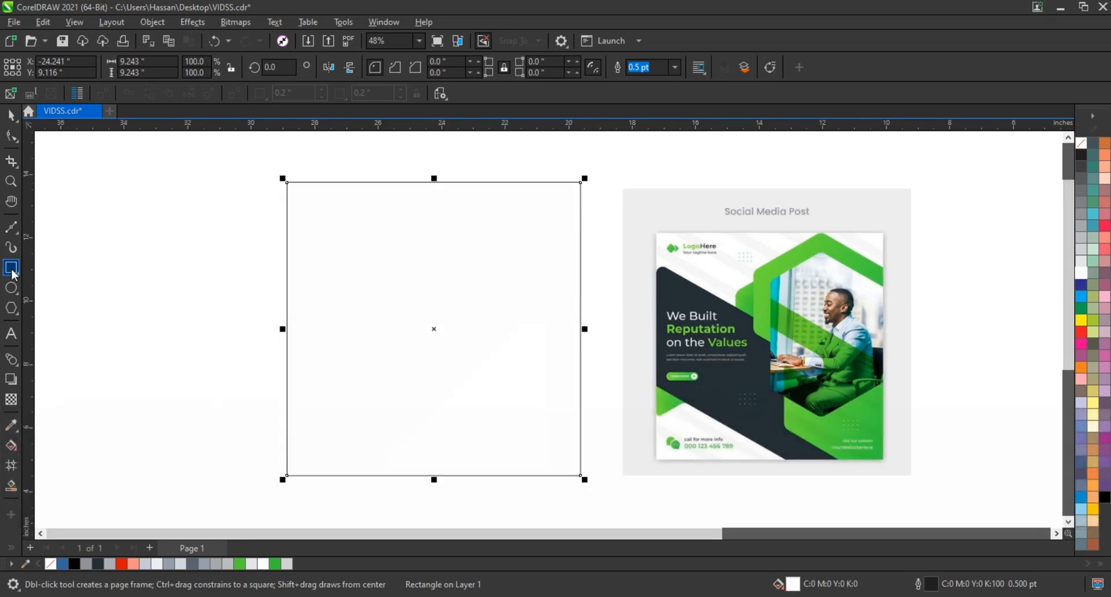
scroll(183, 263, "down", 1)
mouse_move(120, 157)
left_mouse_down()
mouse_move(141, 361)
mouse_move(132, 489)
left_mouse_up()
left_click(11, 115)
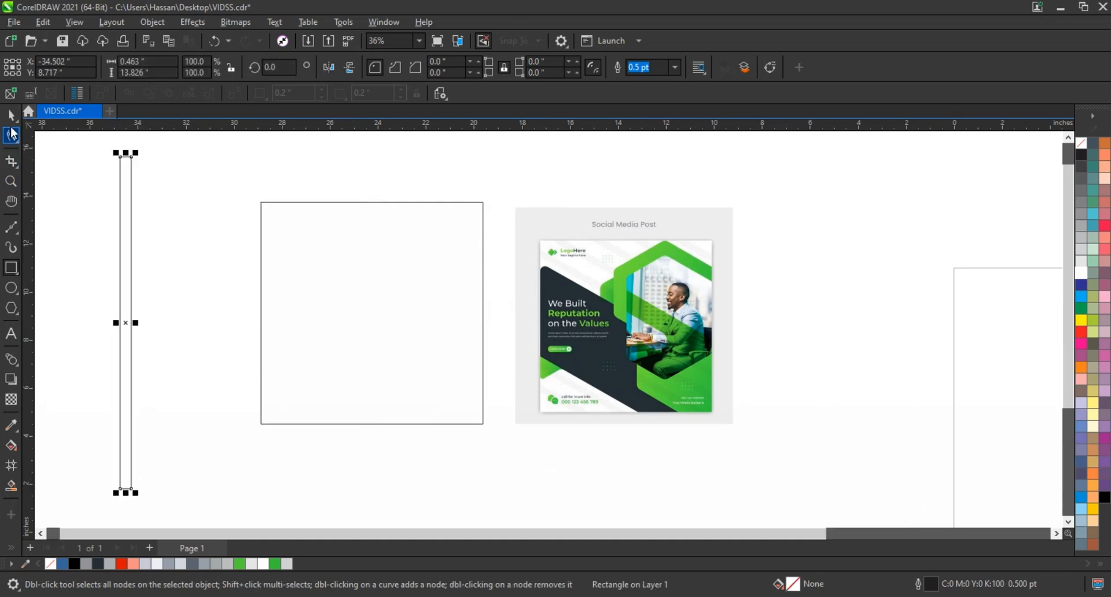
left_click(1082, 261)
Step: Duplicate the grey strip sideways at about 1.5 inch spacing until there is an even row of ten strips
left_click_drag(126, 257, 162, 261)
key("ctrl+r")
key("ctrl+r")
key("ctrl+r")
key("ctrl+r")
key("ctrl+r")
key("ctrl+r")
key("ctrl+r")
key("ctrl+r")
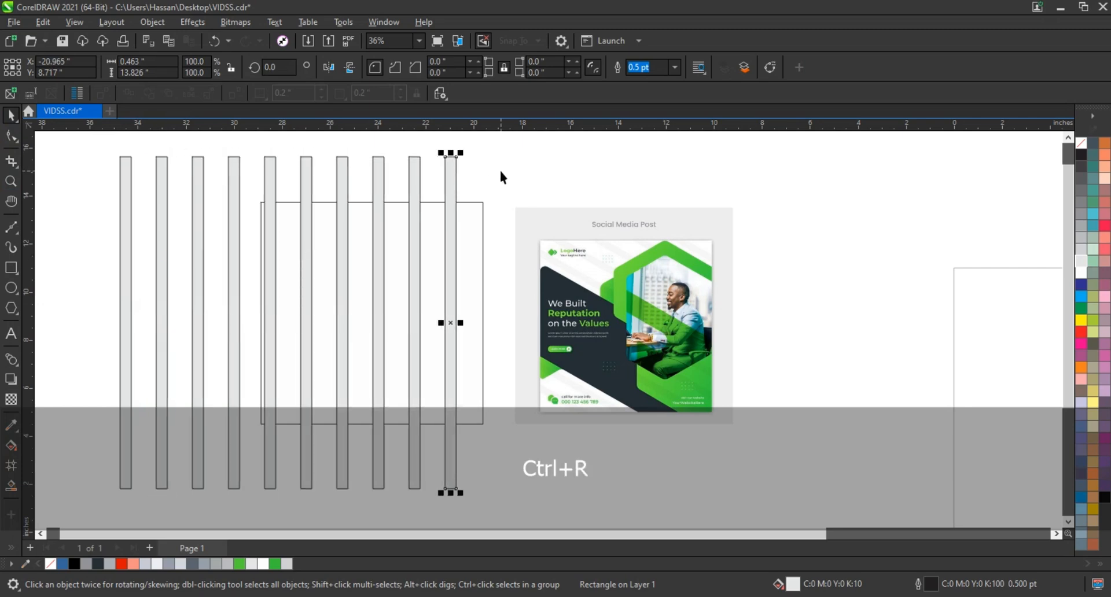
Step: Select all ten grey strips and weld them into a single object
left_click_drag(500, 171, 104, 172)
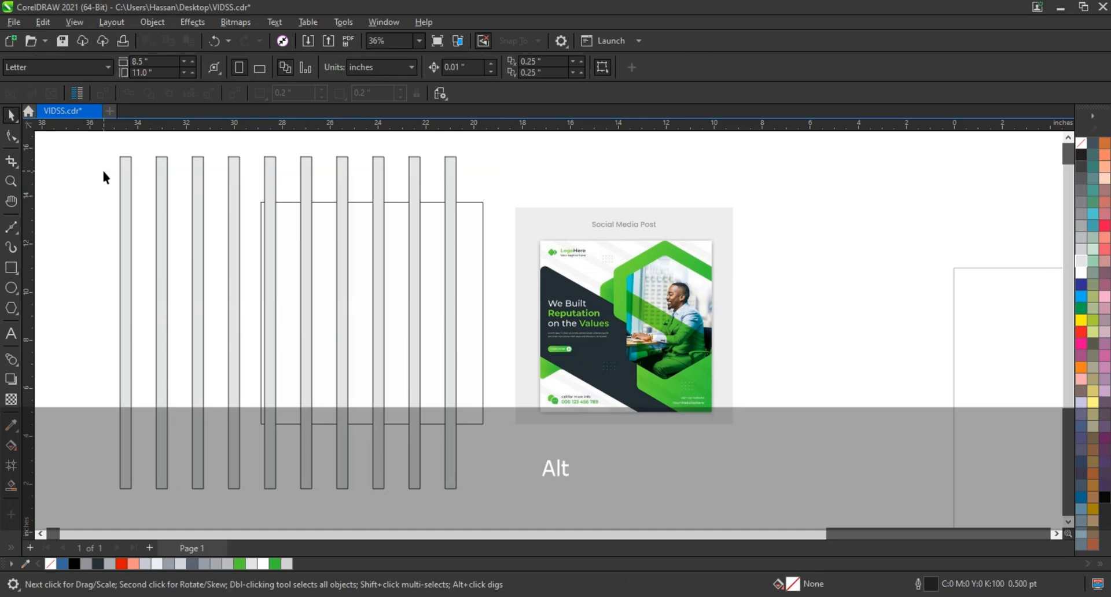
left_click_drag(501, 171, 501, 172)
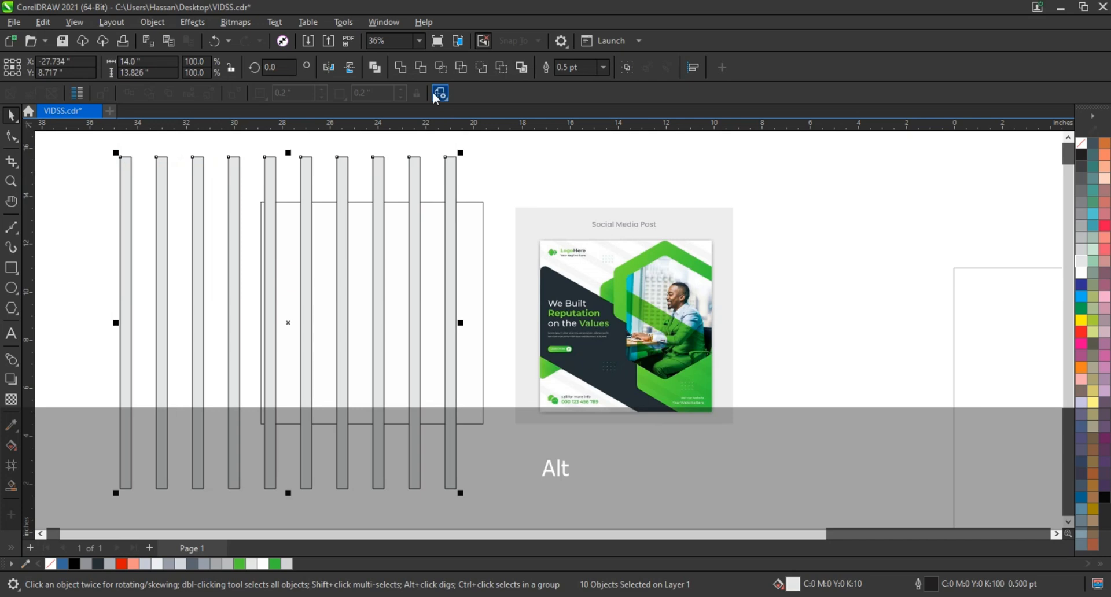
left_click(399, 67)
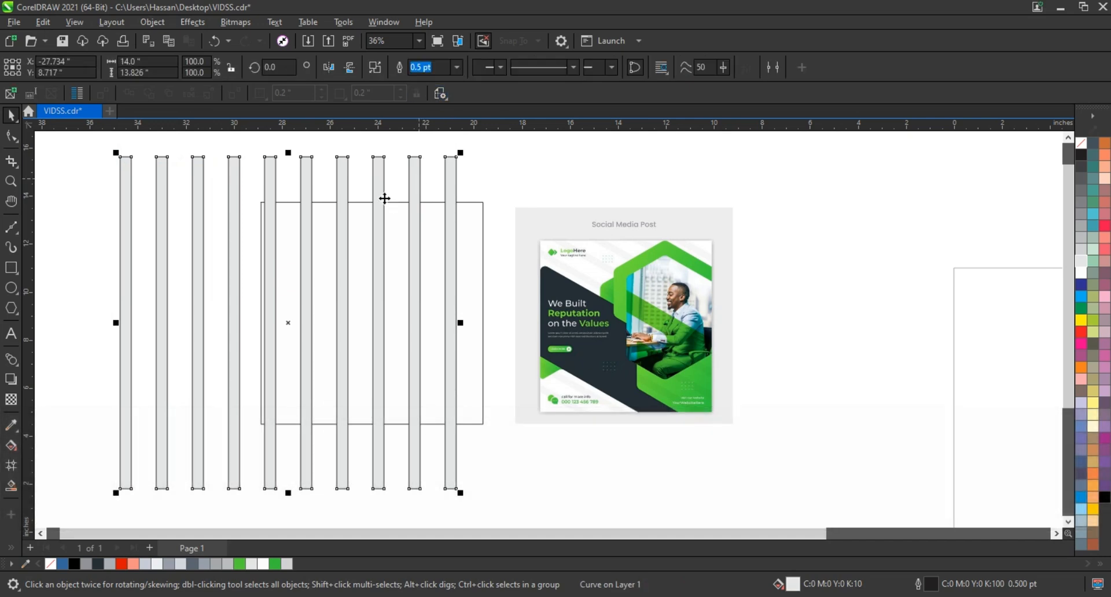
Step: Apply a uniform transparency of 40 to the welded strips and remove their outline
left_click(11, 399)
left_click(269, 503)
left_click_drag(270, 509, 272, 508)
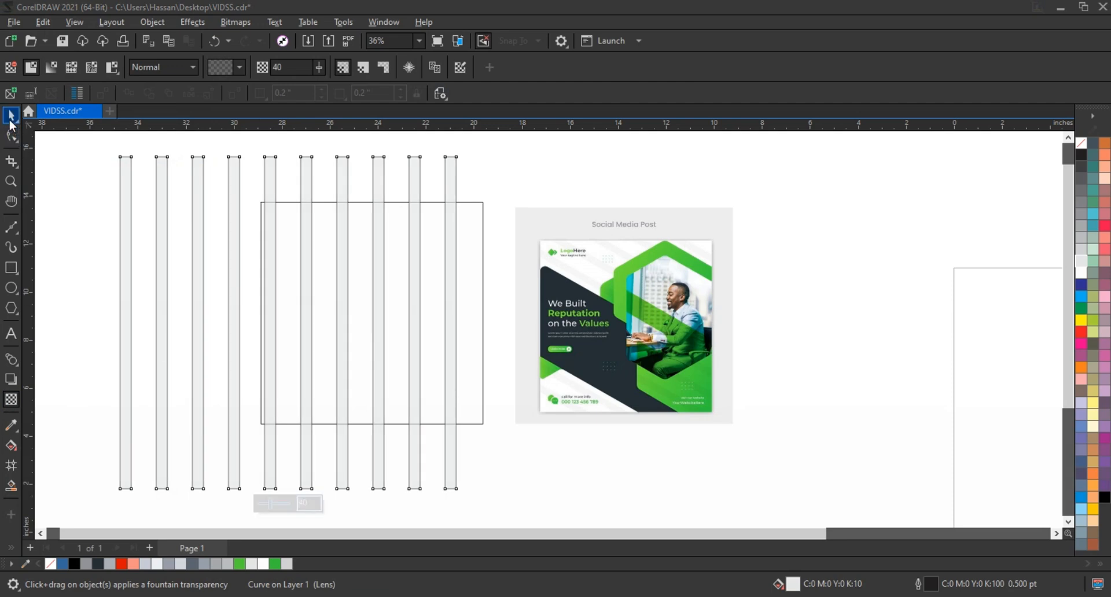
key("space")
right_click(1080, 143)
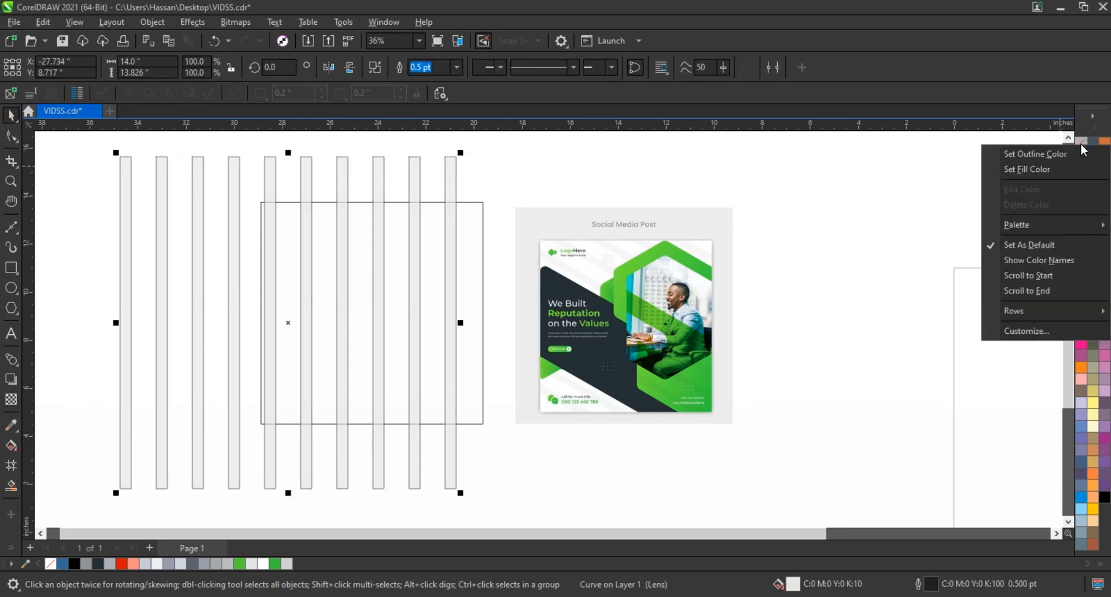
left_click(1059, 155)
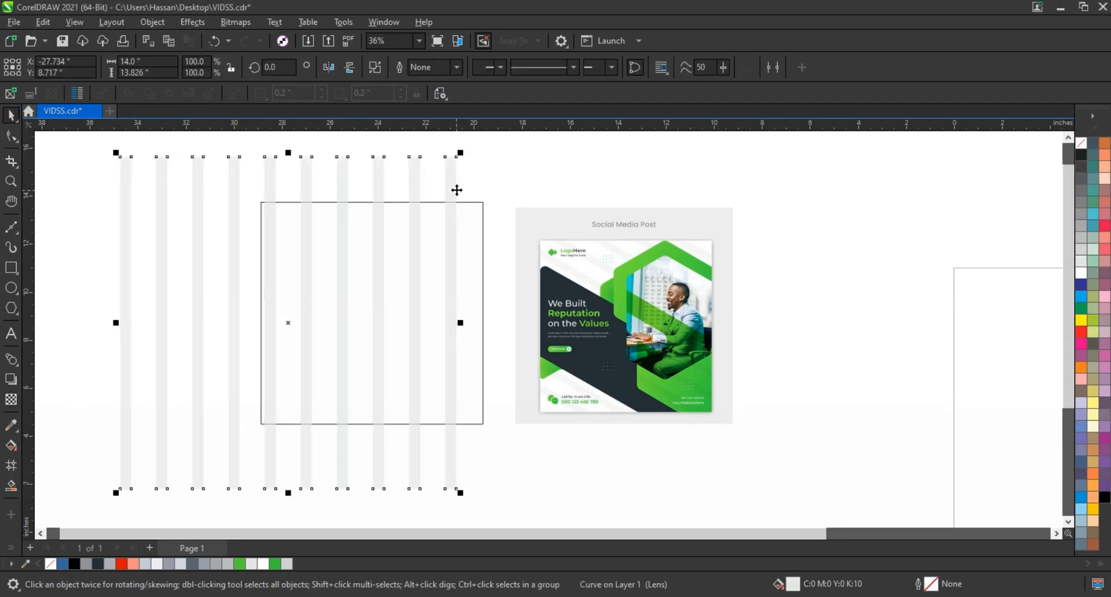
Step: Rotate the strips to 45 degrees and centre them on the white square
left_click(456, 187)
left_click_drag(463, 152, 300, 155)
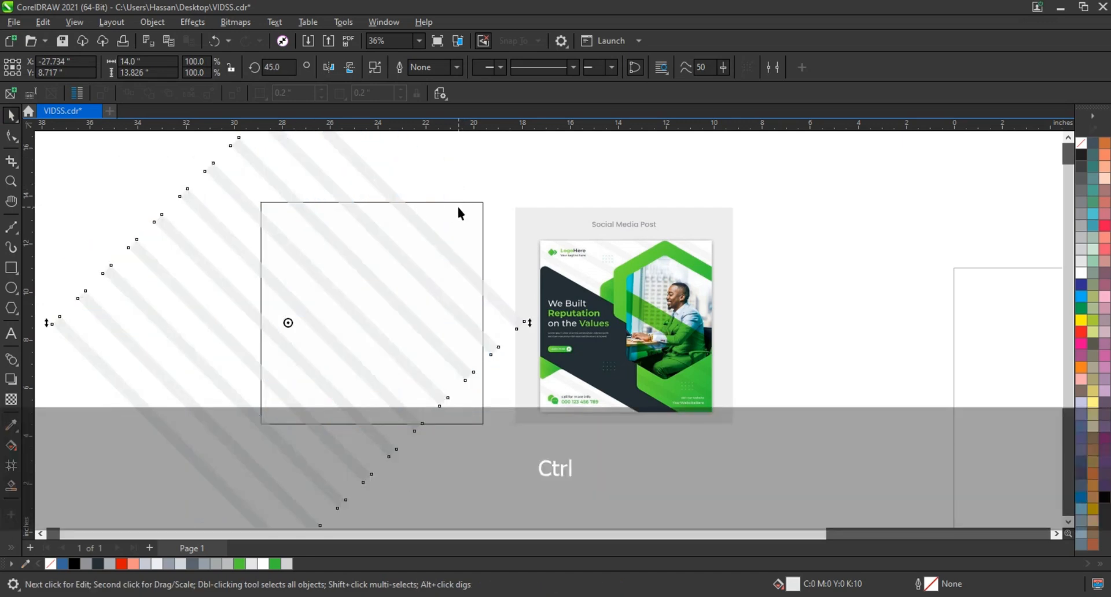
left_click(458, 207, "shift")
key("e")
left_click(506, 183)
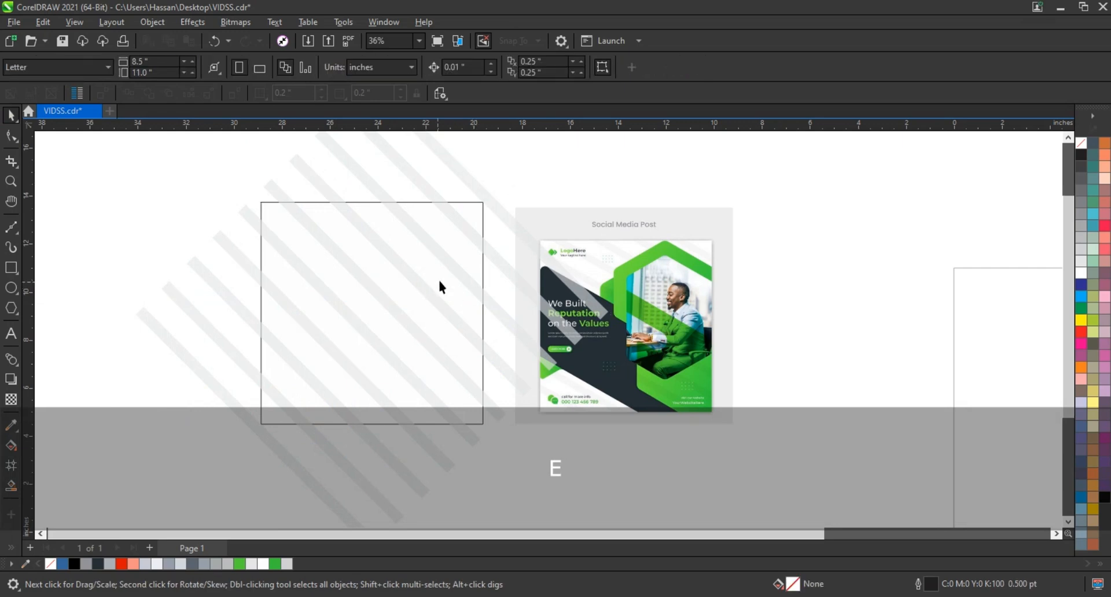
Step: Set the rotation of the centred stripes to 60 degrees
left_click(454, 272)
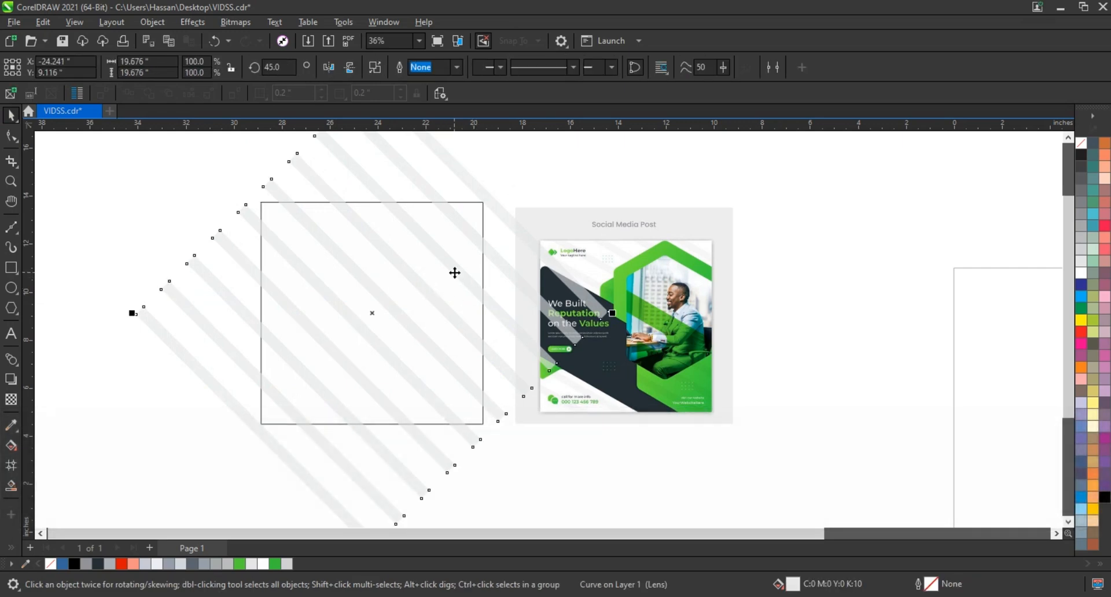
left_click(505, 366)
scroll(392, 311, "down", 1)
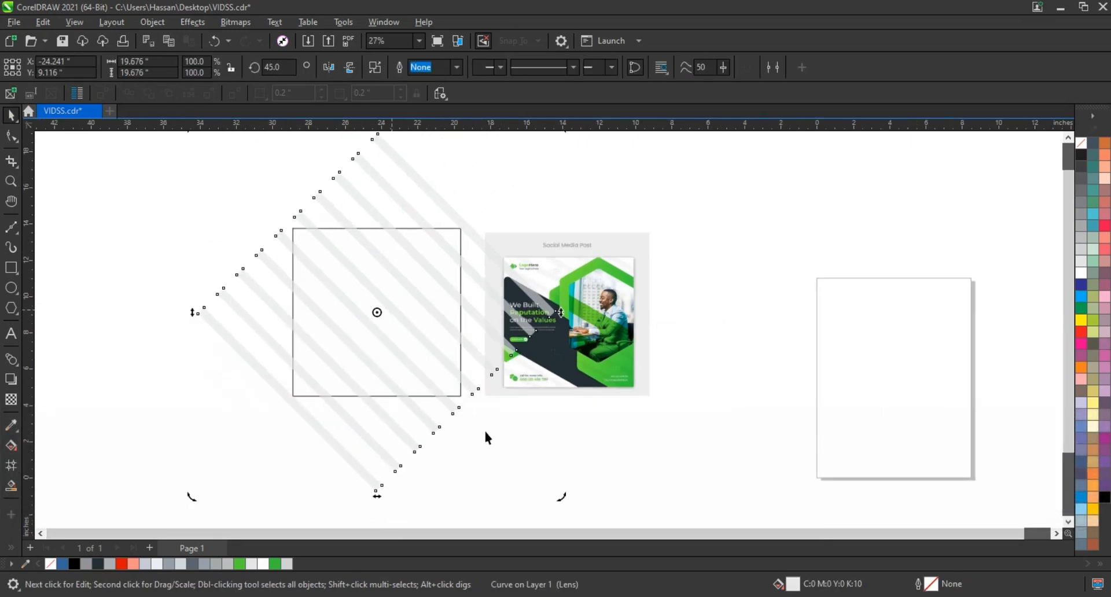
left_click_drag(556, 496, 546, 471)
left_click(516, 458)
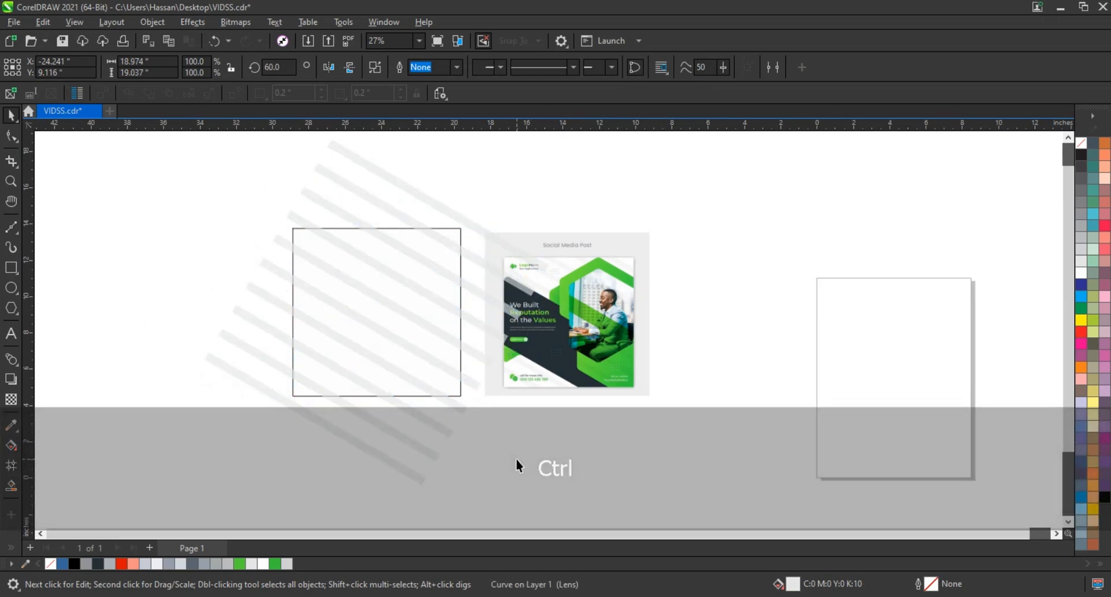
Step: Send the stripes to the back and PowerClip them inside the white square
left_click(419, 382)
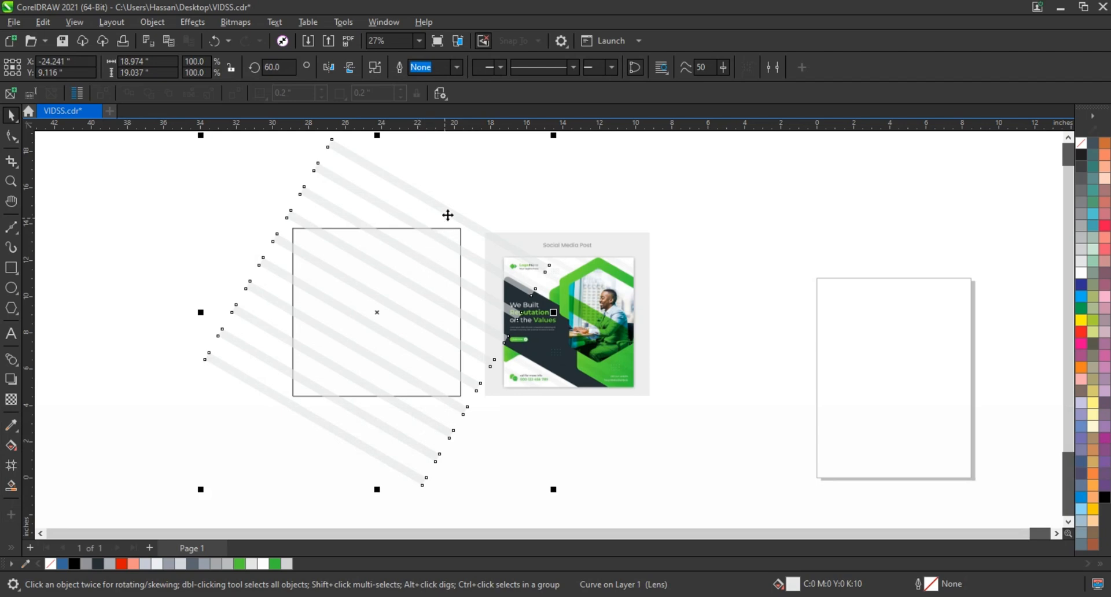
key("shift+Page_Down")
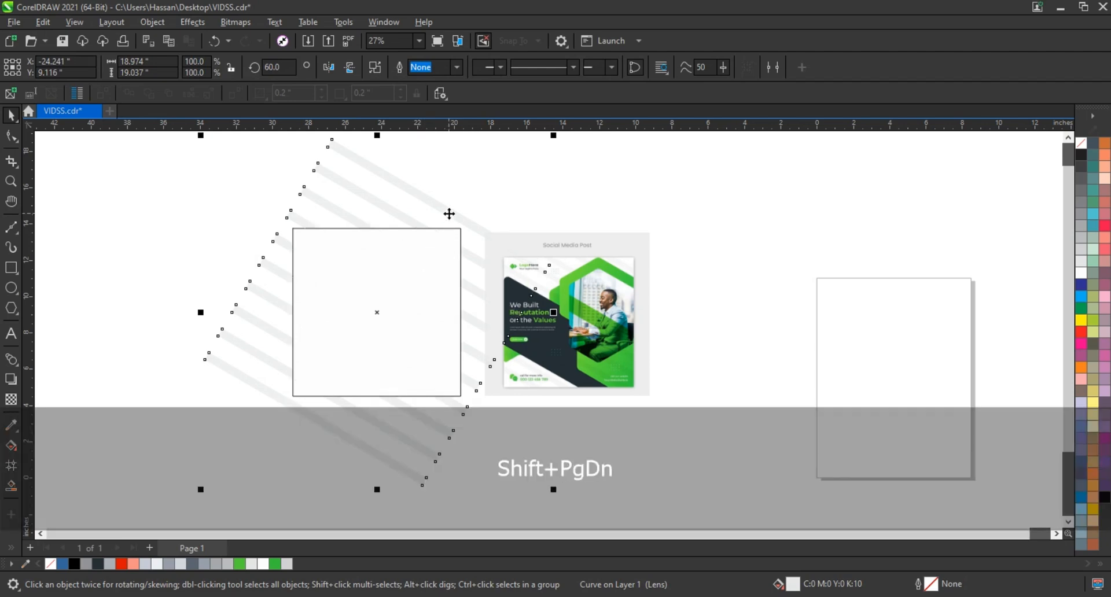
right_click(449, 214)
left_click(493, 355)
left_click(416, 313)
Step: Draw a six-sided polygon on the striped square and give it a 2 pt outline
key("z")
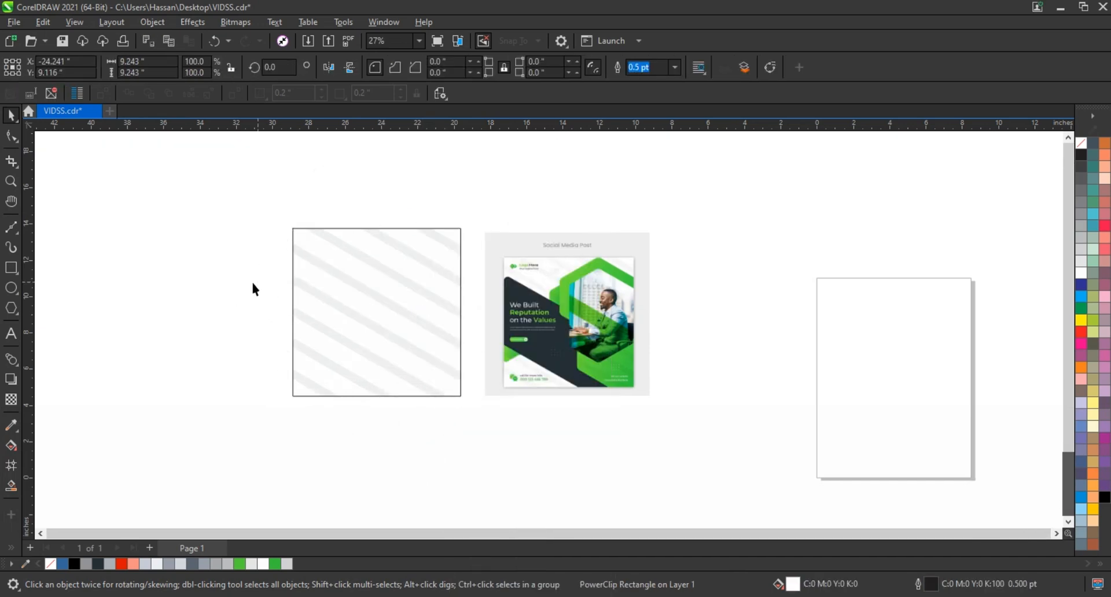
left_click_drag(280, 208, 656, 418)
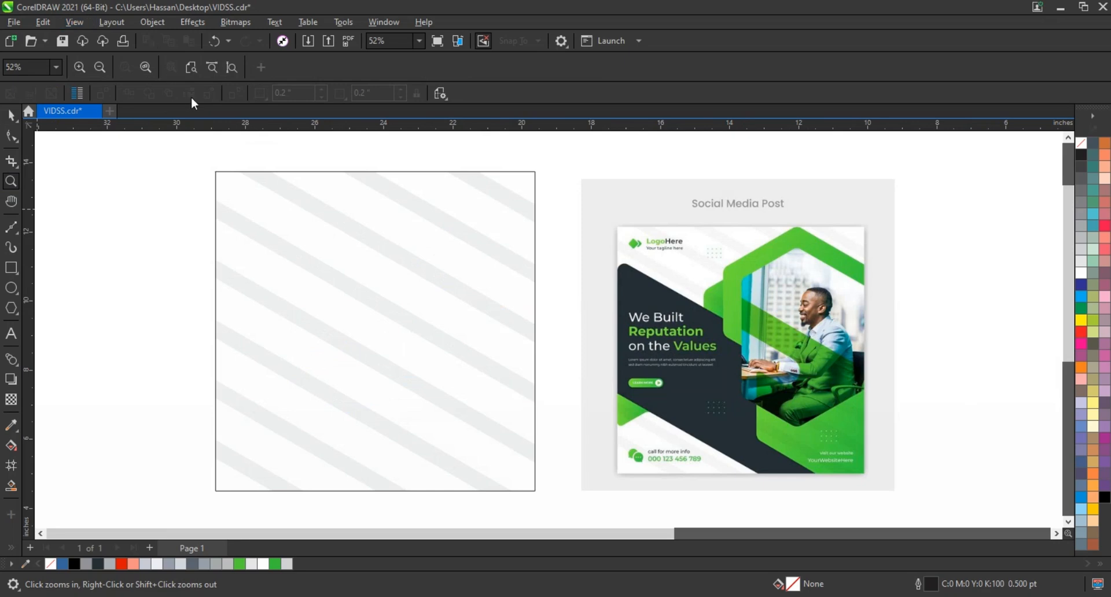
left_click(12, 312)
left_click(407, 65)
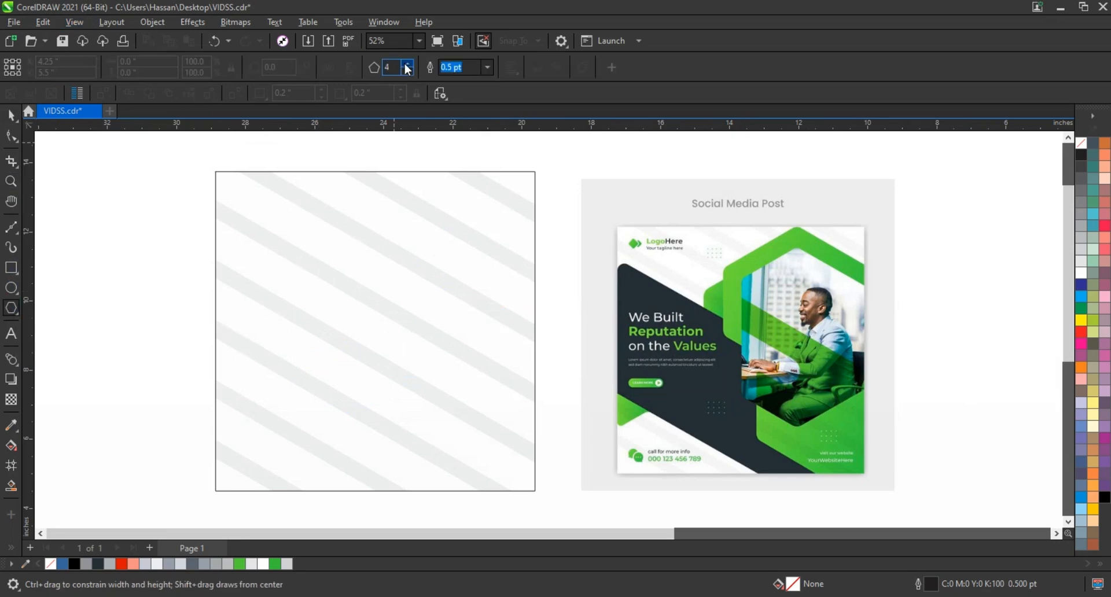
left_click(405, 65)
left_click_drag(347, 280, 387, 372)
left_click(8, 118)
left_click(488, 67)
left_click(466, 144)
Step: Rotate the hexagon to 120 degrees and fit it into the square's upper-right area at about 5.1 by 5.9 inches
left_click(435, 260)
left_click_drag(454, 188, 371, 317)
left_click(302, 259)
left_click_drag(302, 258, 421, 252)
left_click_drag(363, 375, 350, 384)
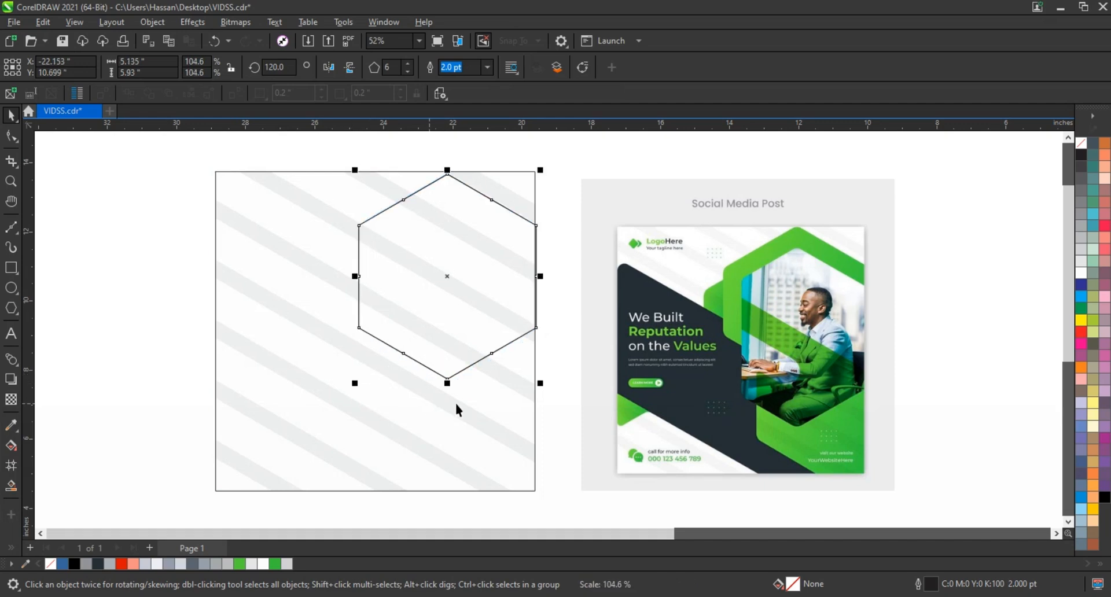
Step: Align the hexagon's right side with the right edge of the striped square
left_click(516, 391, "shift")
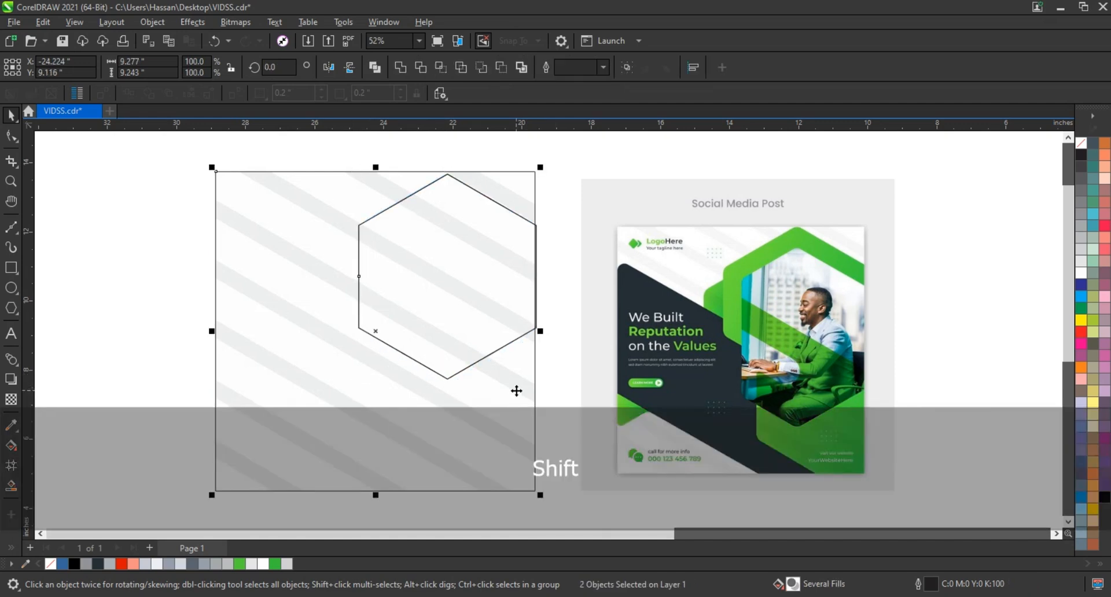
key("r")
left_click(564, 335)
Step: Add a single inside contour to the hexagon with an offset of about 0.6 inch
left_click(501, 340)
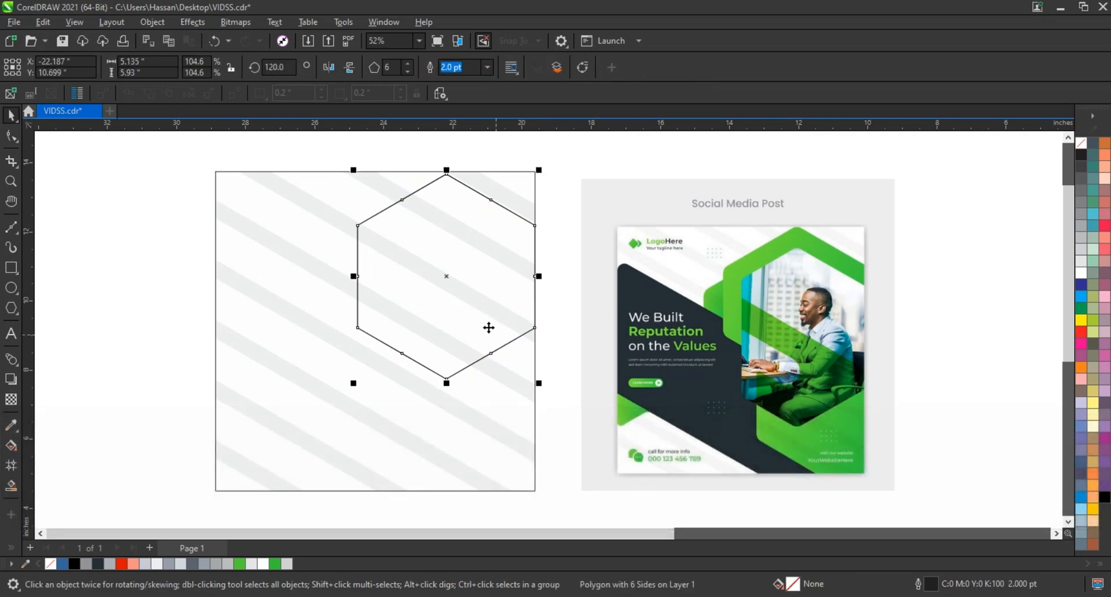
left_click(16, 368)
left_click(41, 374)
left_click_drag(446, 175, 451, 200)
left_click(11, 117)
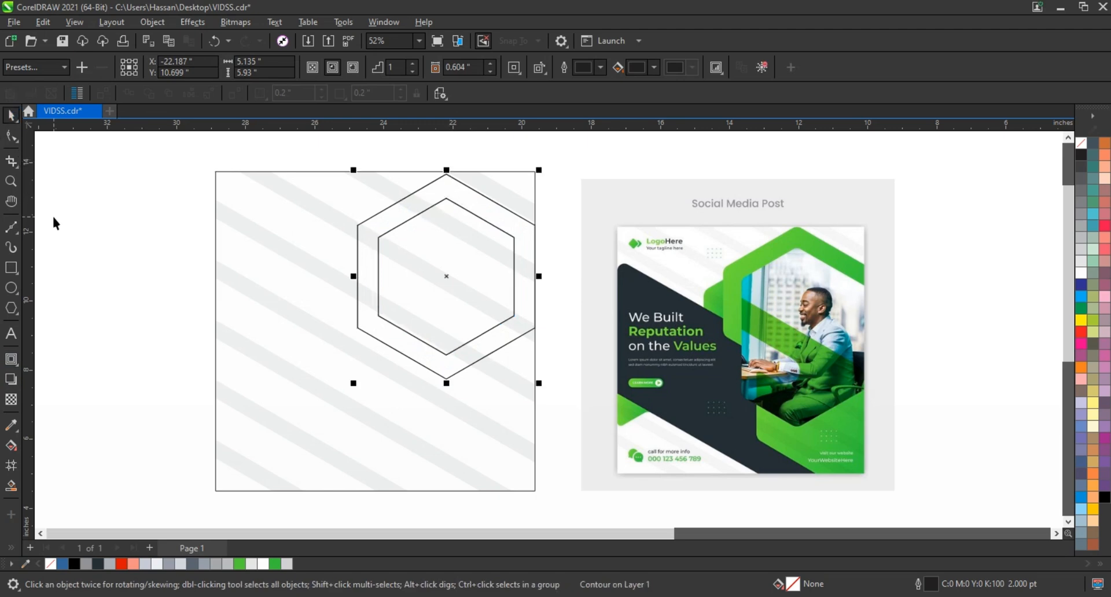
Step: Break the contour apart and combine the two hexagons into one curve
left_click(164, 26)
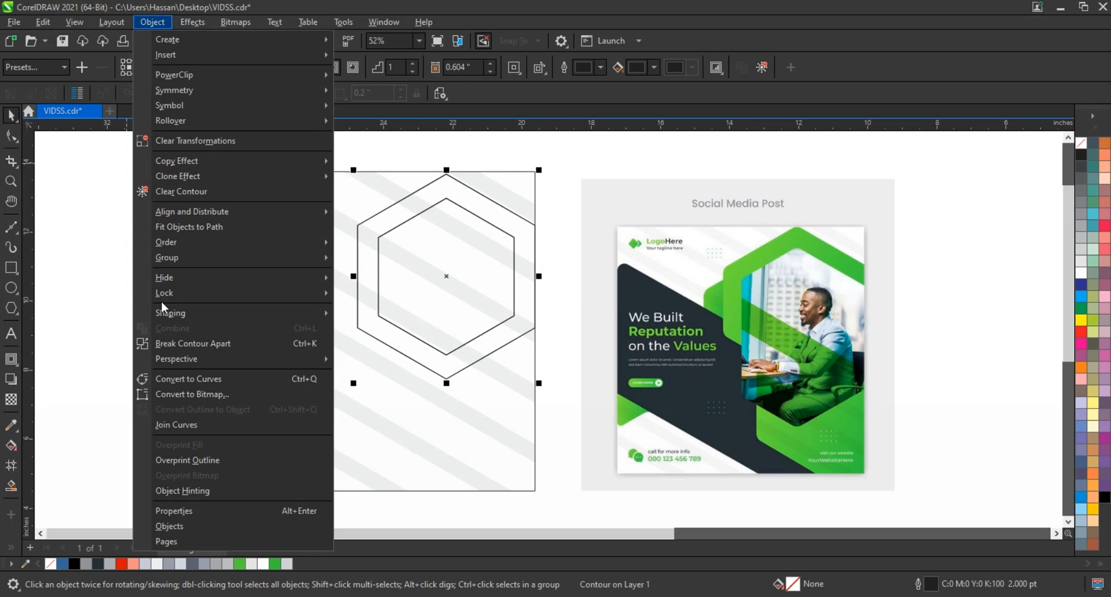
left_click(166, 345)
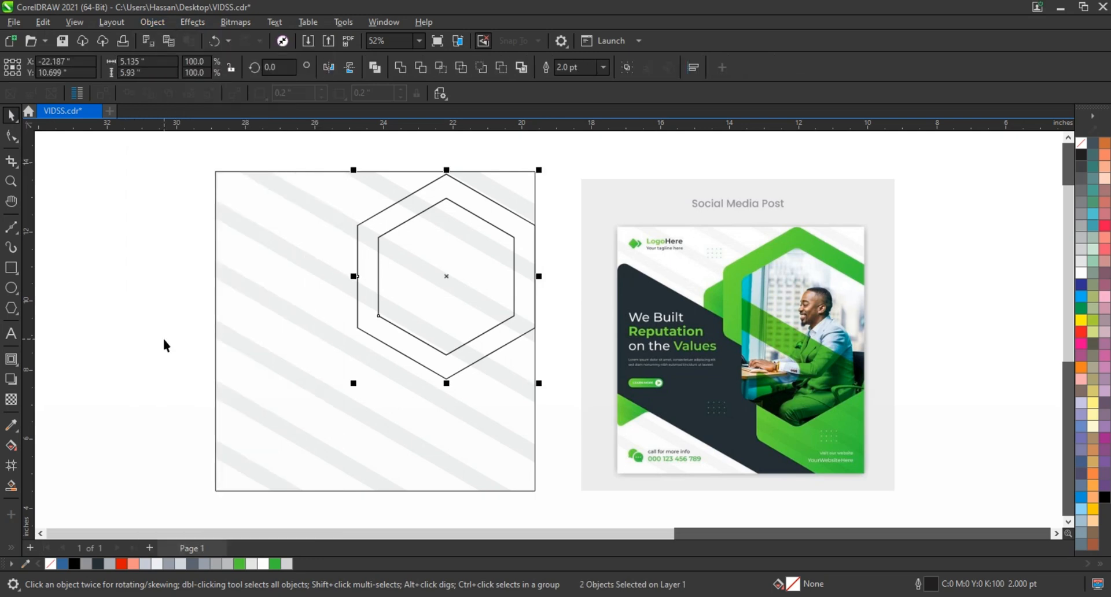
left_click_drag(327, 159, 560, 414)
left_click(376, 69)
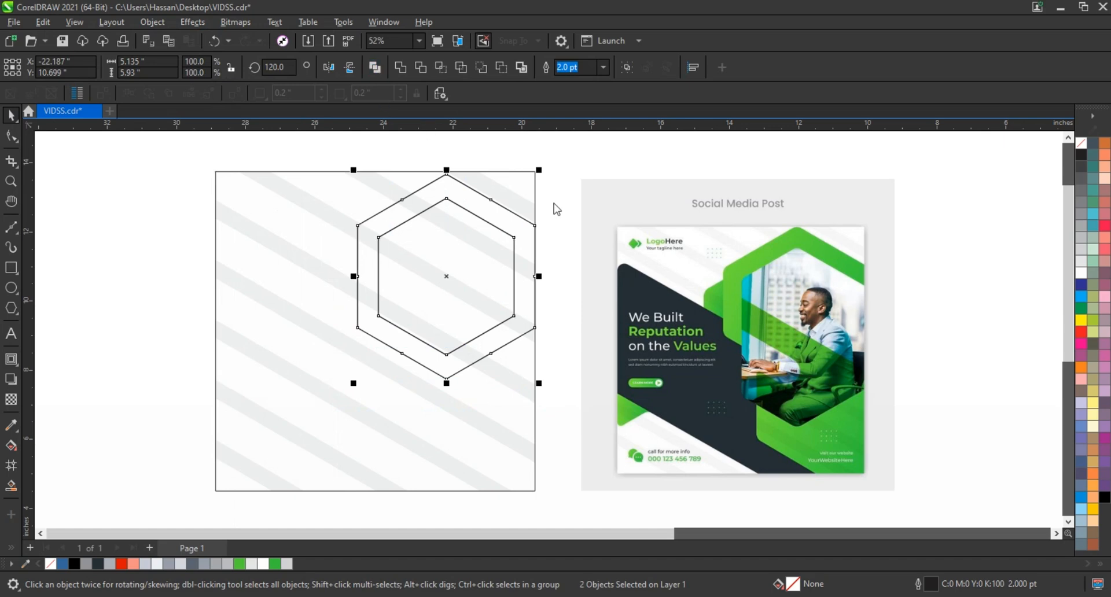
Step: Round all corners of the combined hexagon ring with a 0.37 inch fillet and close the corner settings
left_click(384, 22)
mouse_move(419, 210)
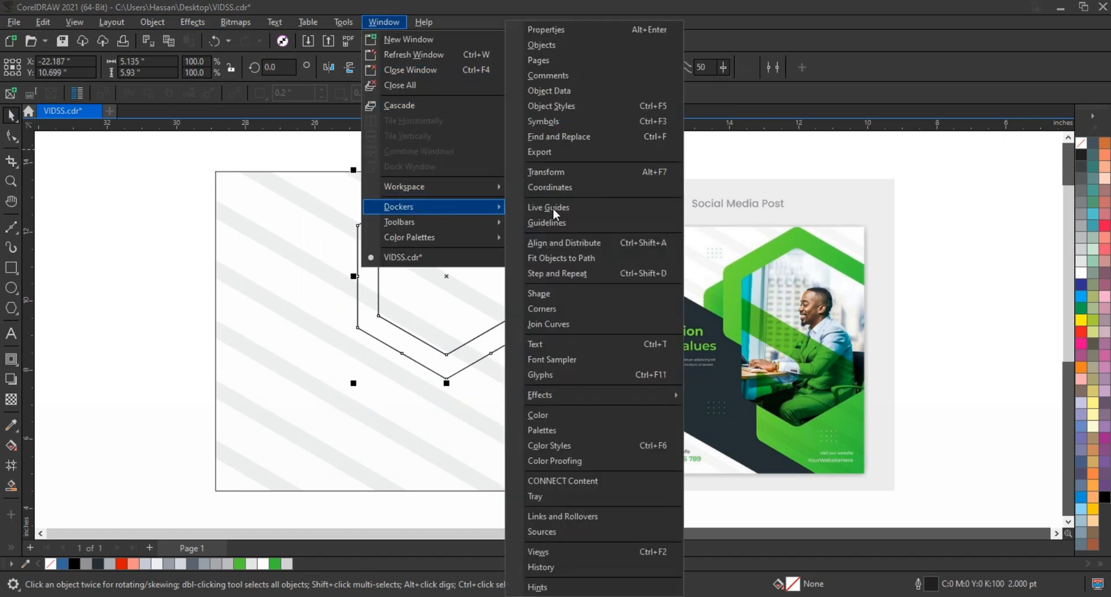
left_click(541, 308)
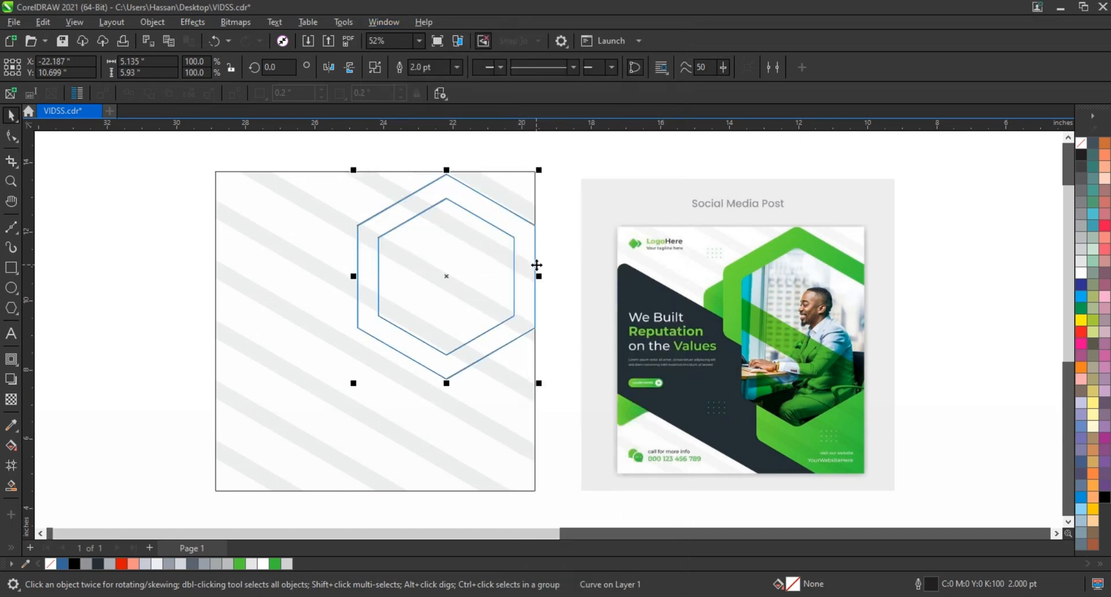
left_click(973, 186)
left_click(973, 186)
left_click(974, 186)
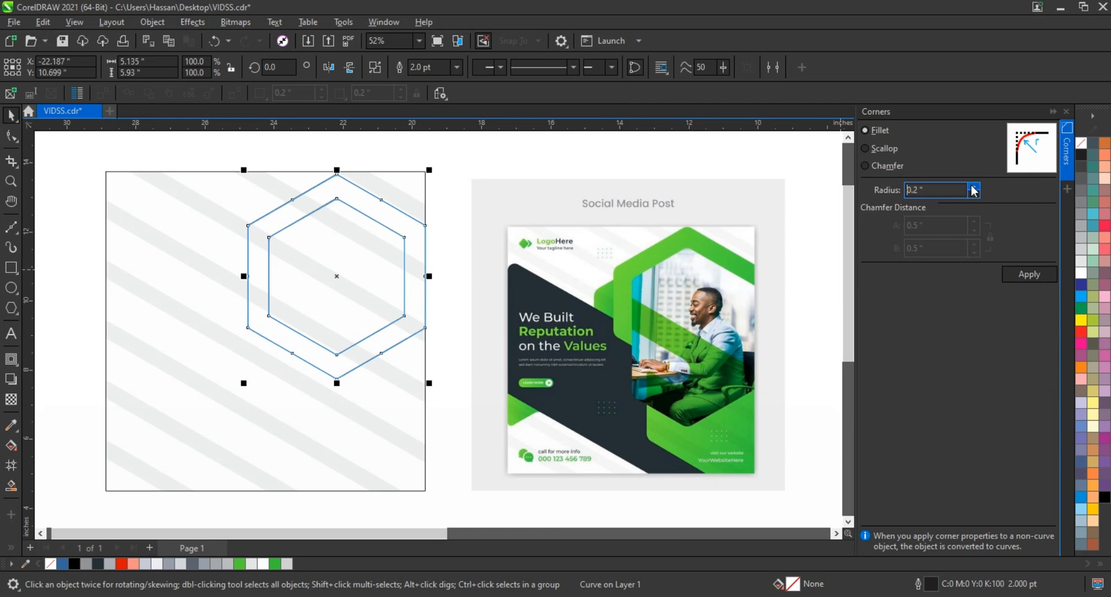
left_click(974, 186)
left_click(974, 187)
left_click(974, 186)
left_click(974, 187)
left_click(973, 187)
left_click(974, 187)
left_click(973, 186)
left_click(1019, 274)
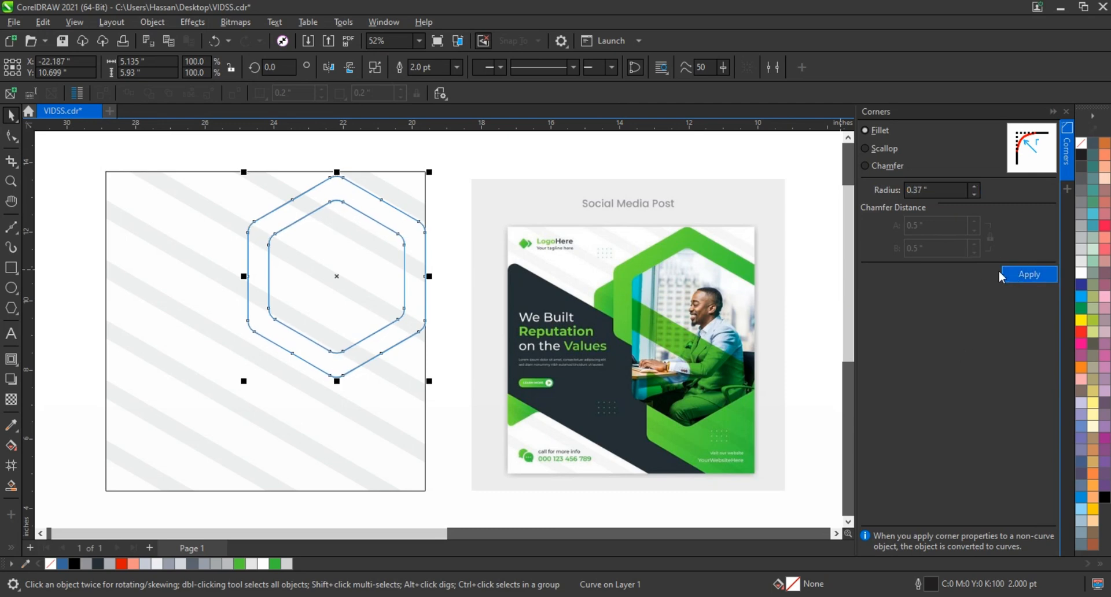
left_click(1065, 112)
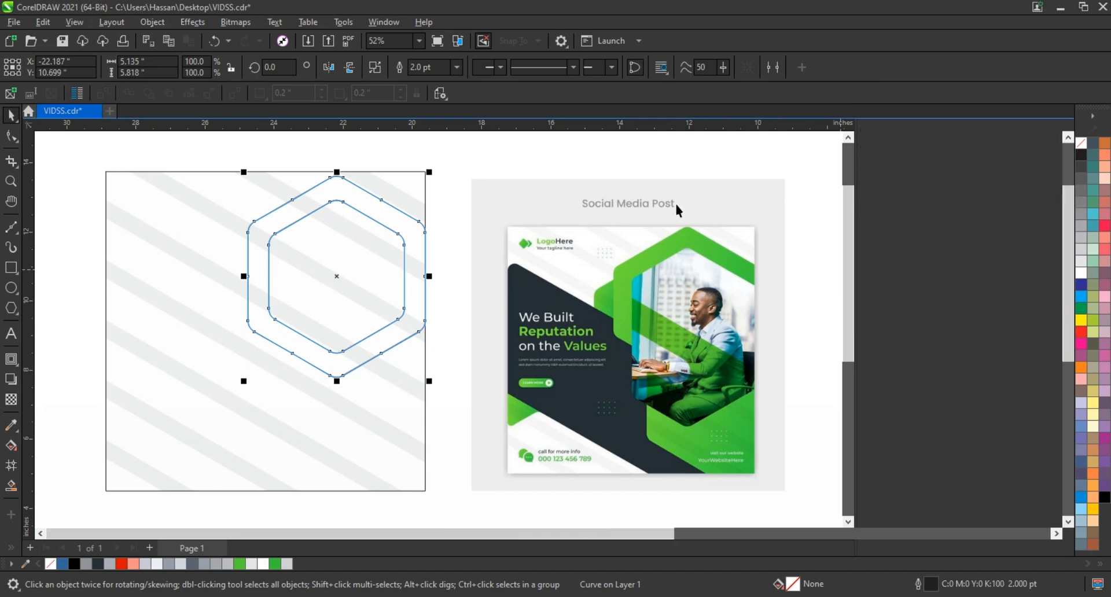
left_click(554, 285)
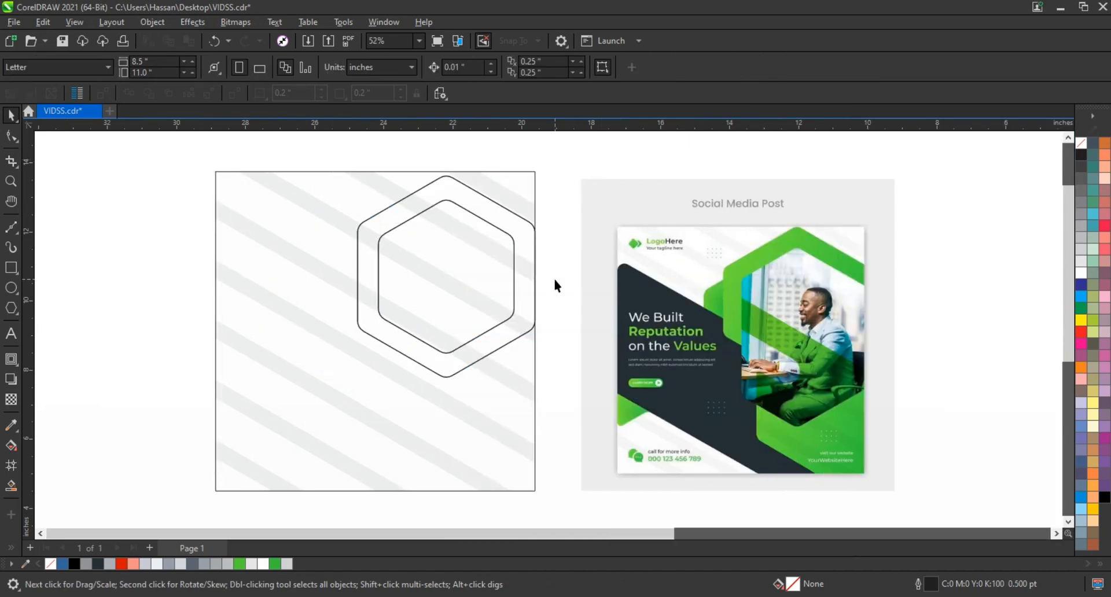
left_click(472, 290)
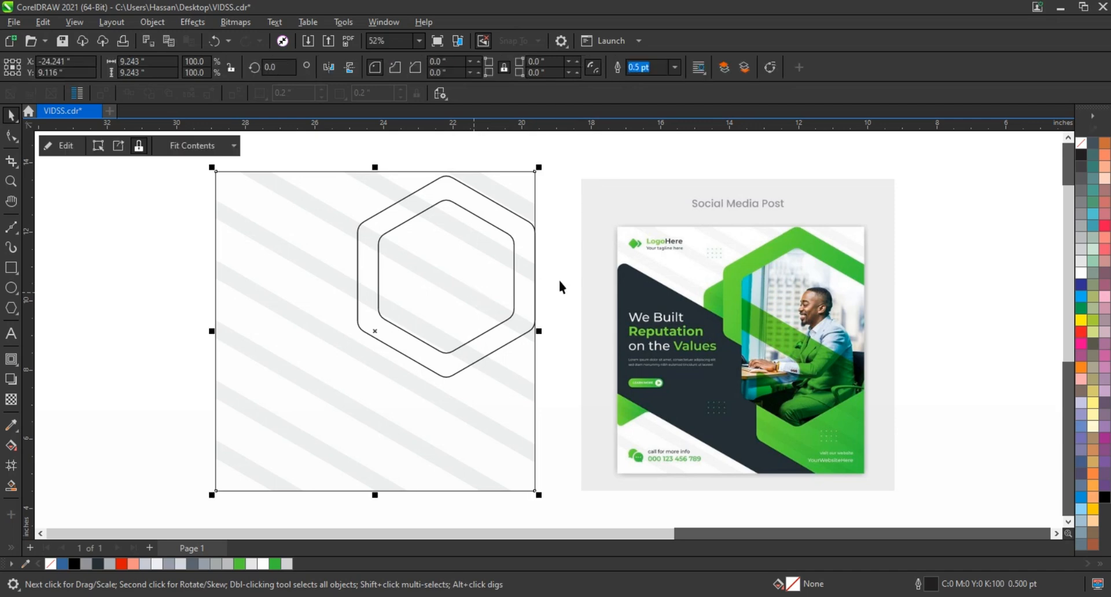
left_click(549, 276)
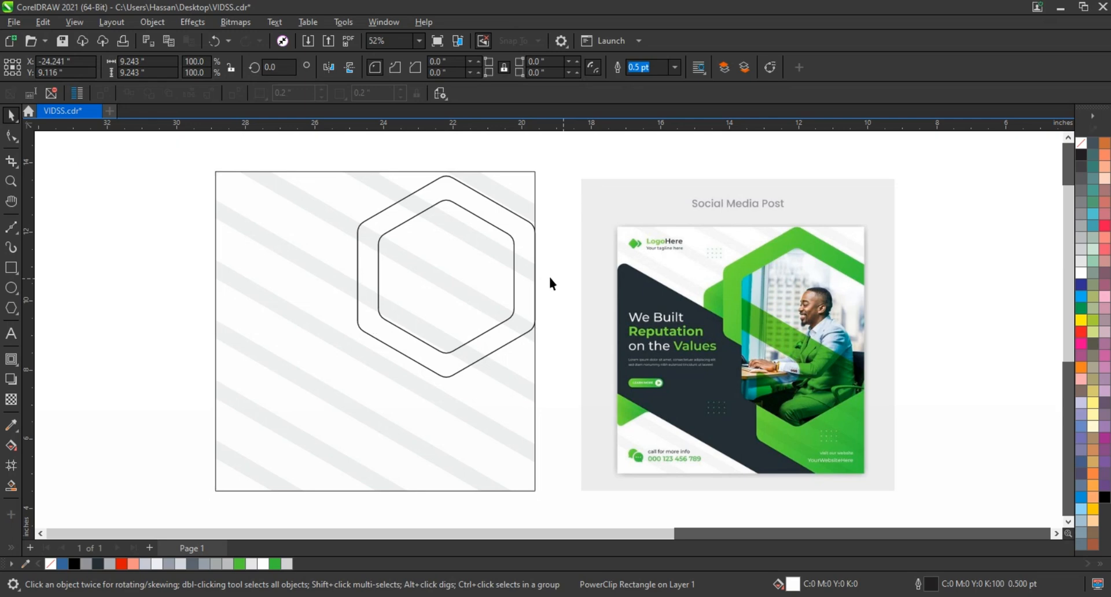
Step: Break the combined rounded hexagon ring apart into two separate hexagons
left_click(441, 203)
left_click(375, 69)
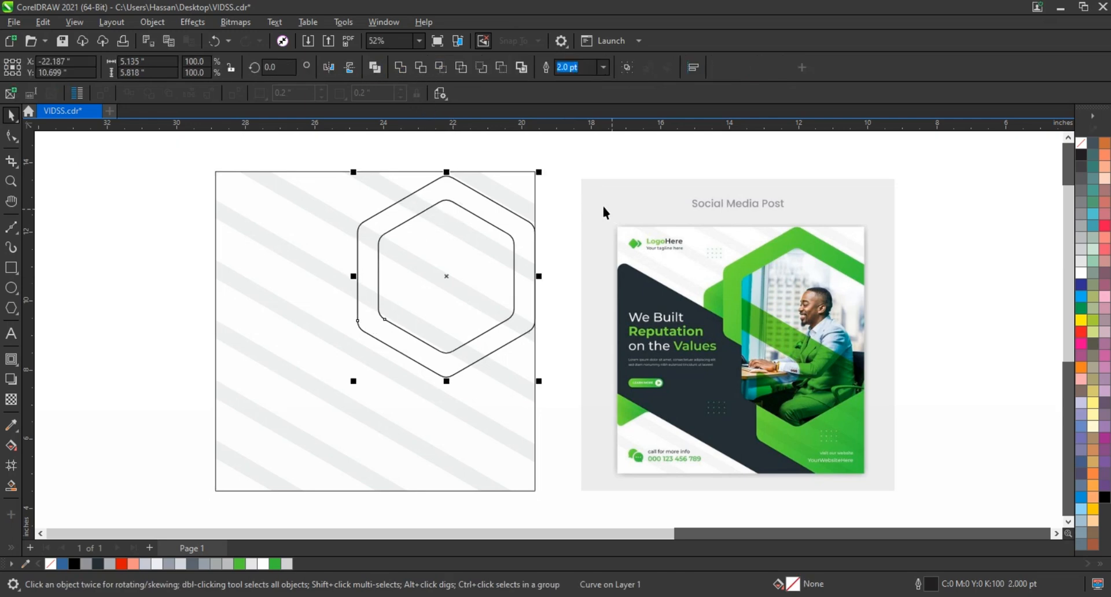
left_click(602, 207)
left_click(560, 312)
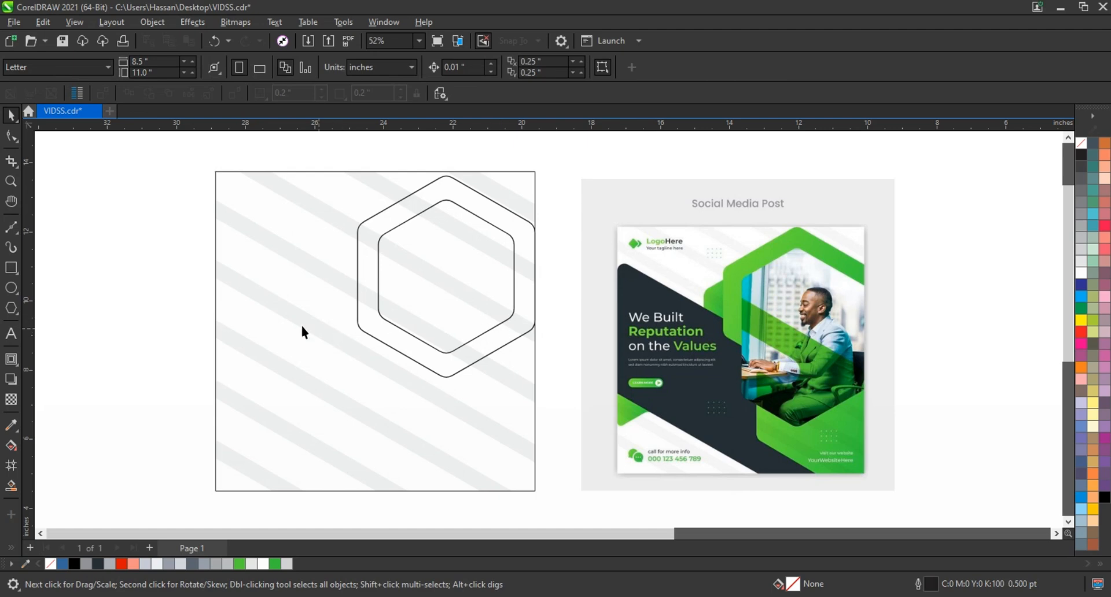
Step: Draw a rectangle about 13.3 by 4.2 inches across the striped square and rotate it to 330 degrees
left_click_drag(105, 284, 563, 428)
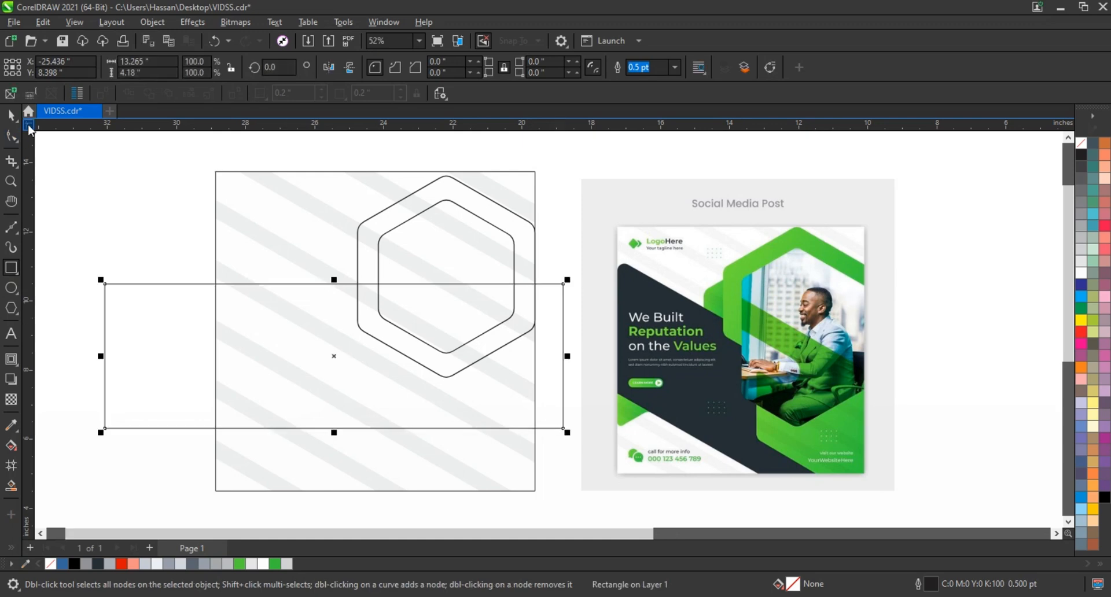
left_click(196, 303)
left_click_drag(573, 294, 524, 410)
left_click(168, 329)
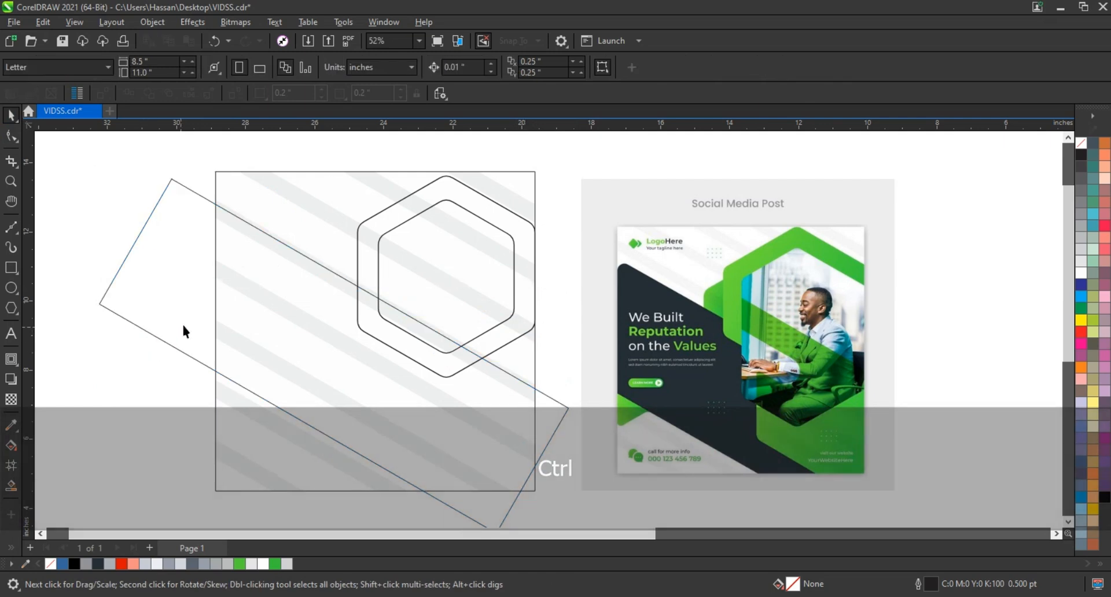
Step: Reposition the rotated rectangle so its upper long edge cuts through the lower part of the hexagons
left_click_drag(183, 323, 191, 321)
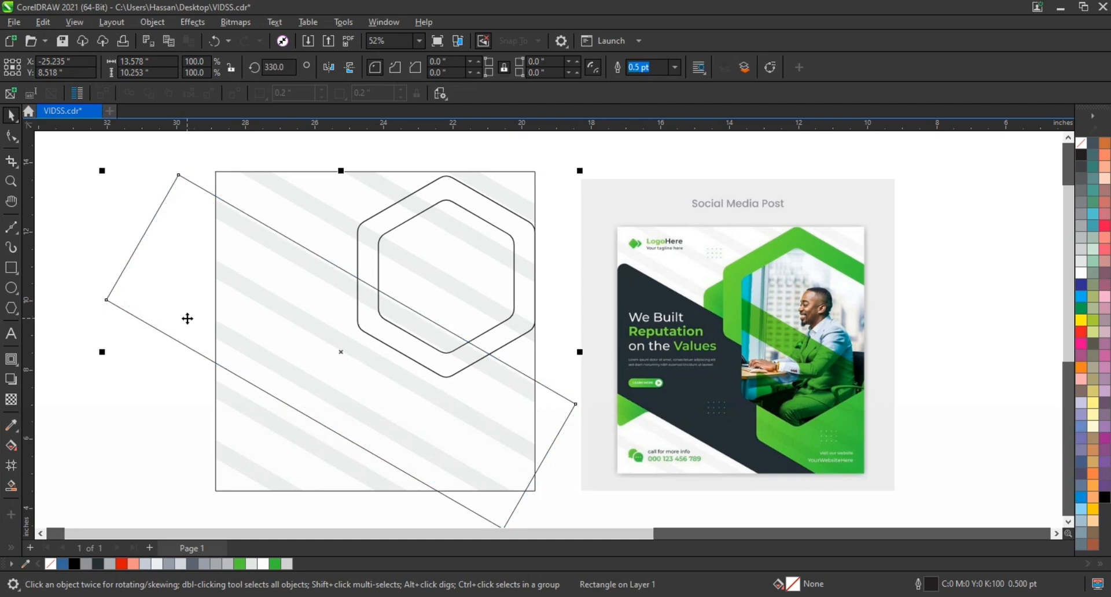
left_click_drag(178, 318, 168, 342)
left_click(172, 287)
left_click(99, 241)
Step: Place a copy of the inner hexagon diagonally down and to the left of the original
left_click(385, 231)
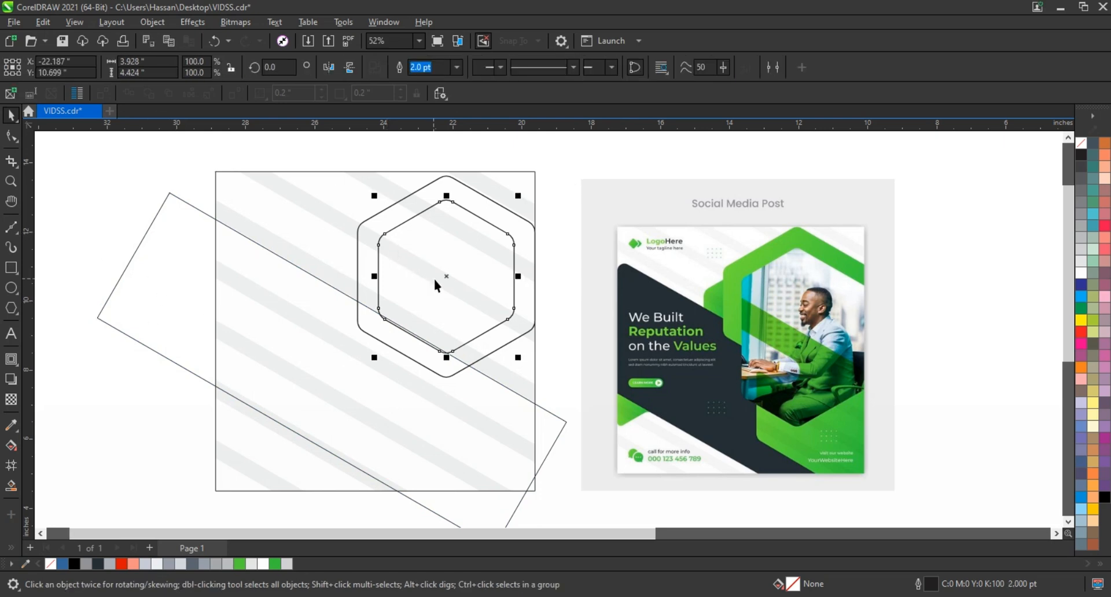
left_click_drag(447, 278, 400, 303)
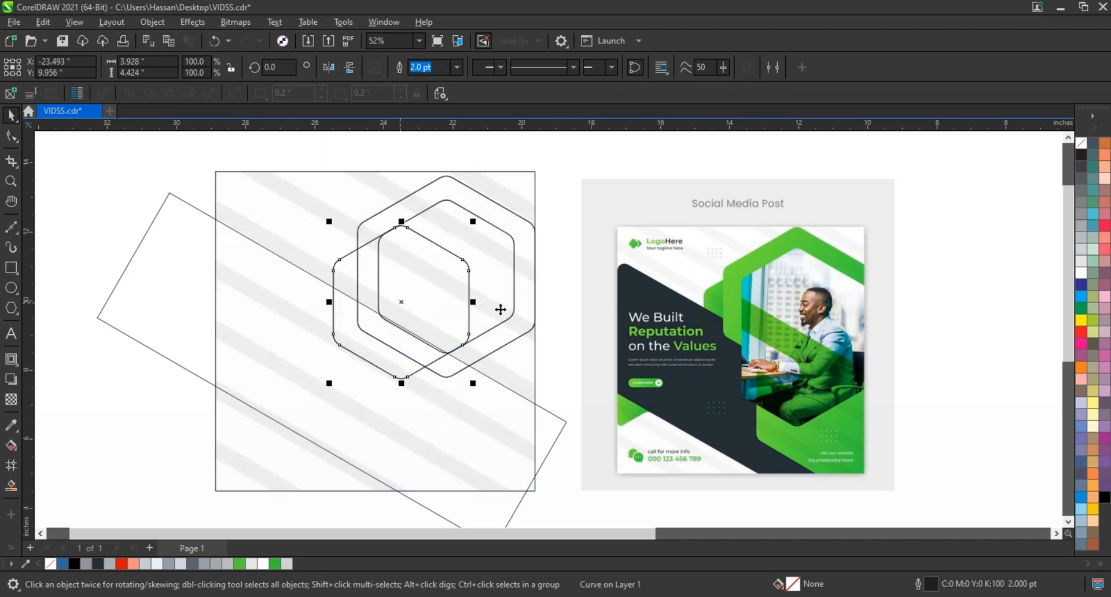
left_click(582, 278)
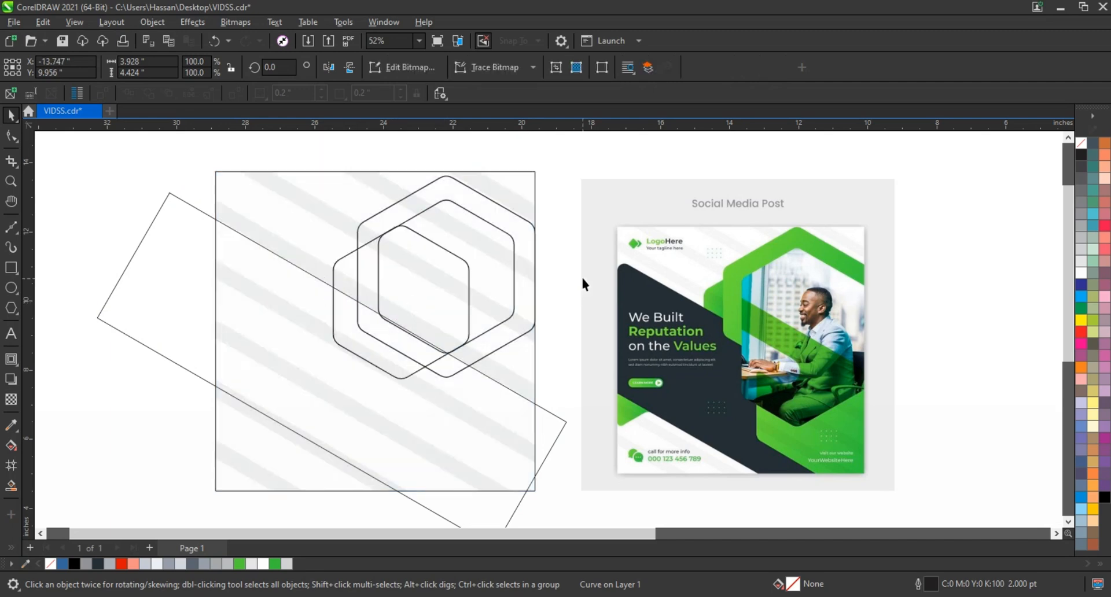
Step: Stretch the original inner hexagon by moving its bottom nodes straight down about 2.47 inches
left_click(515, 287)
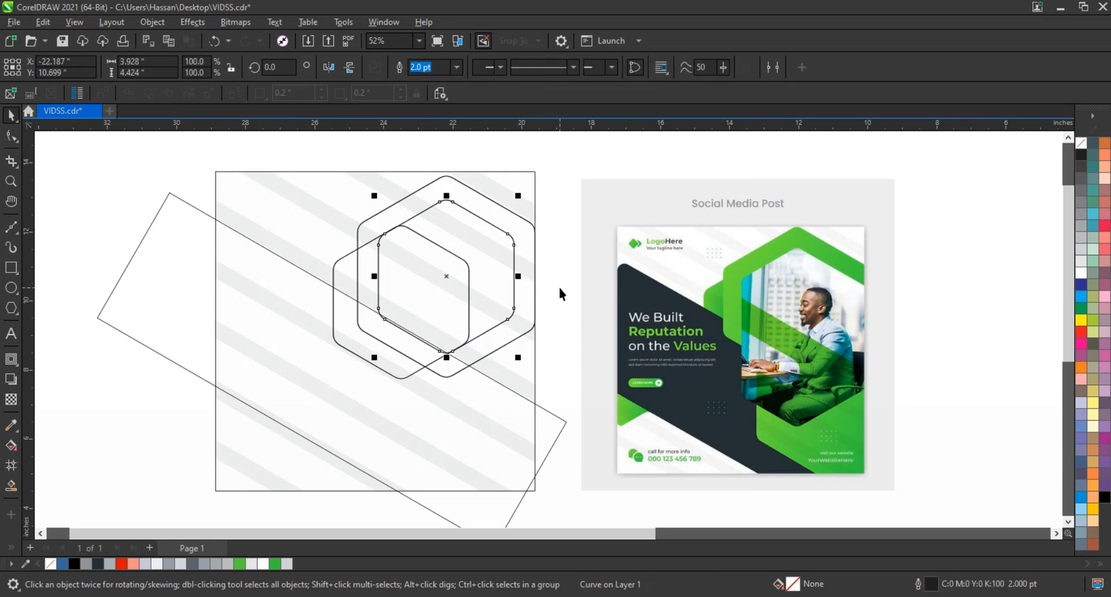
left_click(11, 137)
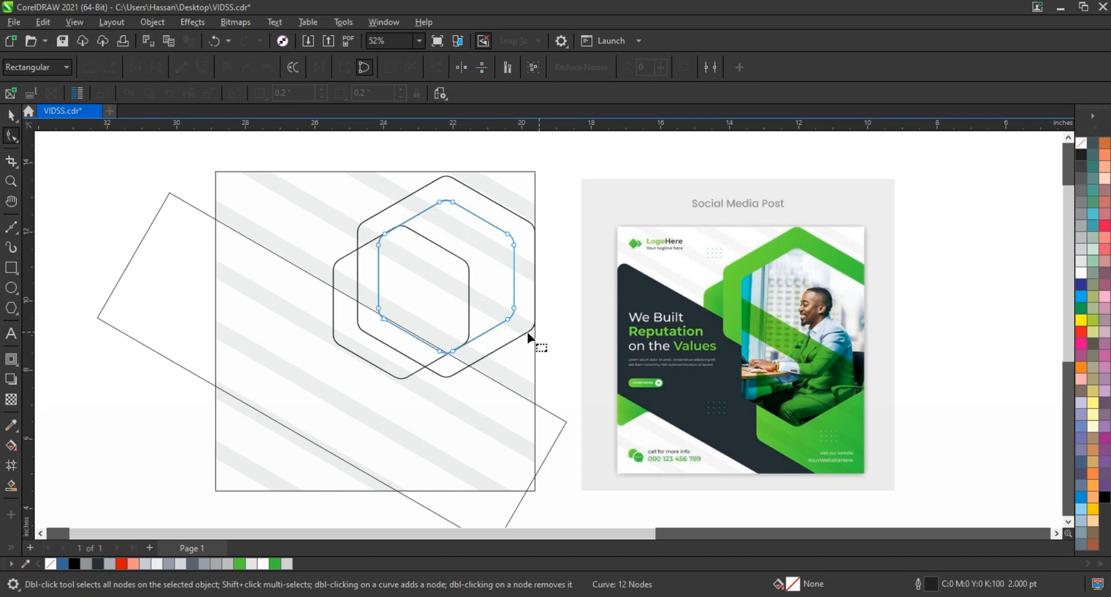
key("ctrl+q")
left_click_drag(369, 277, 529, 374)
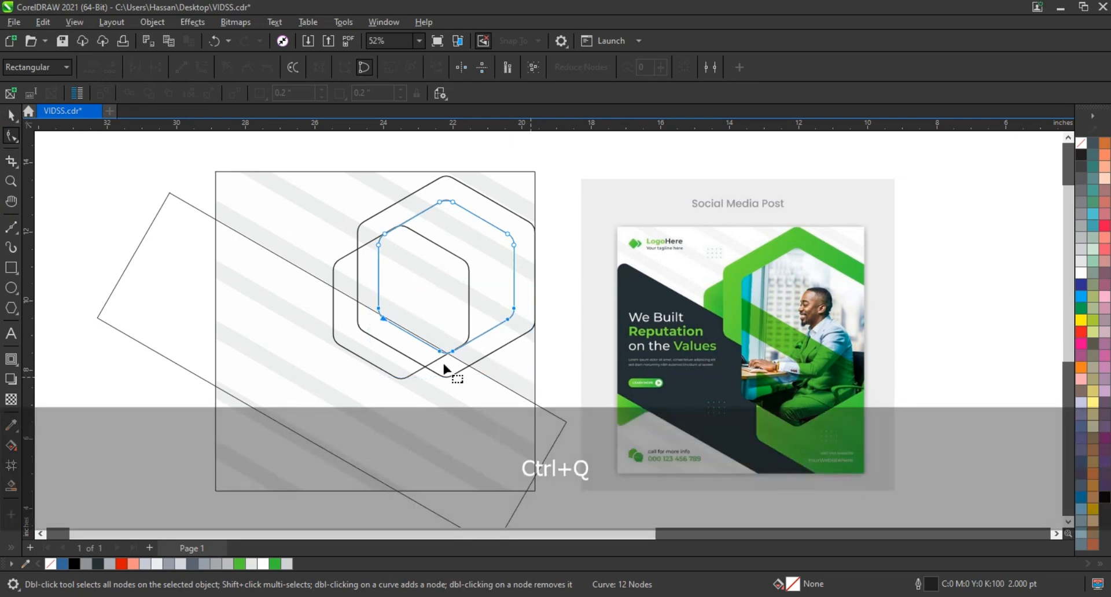
left_click_drag(453, 358, 456, 435)
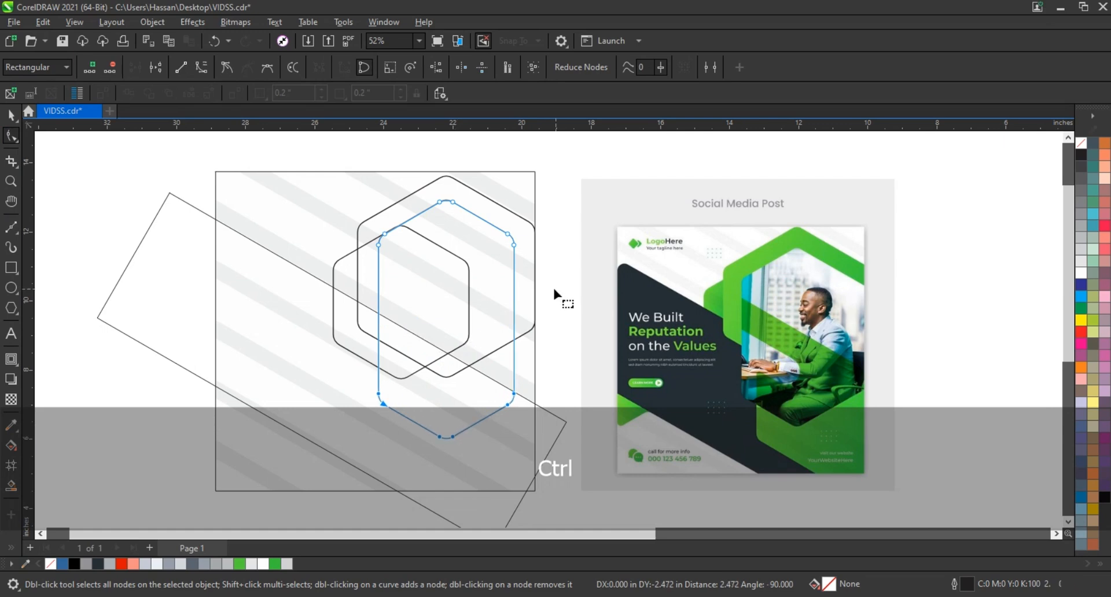
Step: Move the stretched hexagon's upper and lower right corner nodes outward past the square's right edge along its slanted sides
left_click_drag(564, 223, 560, 275)
left_click_drag(508, 405, 549, 383)
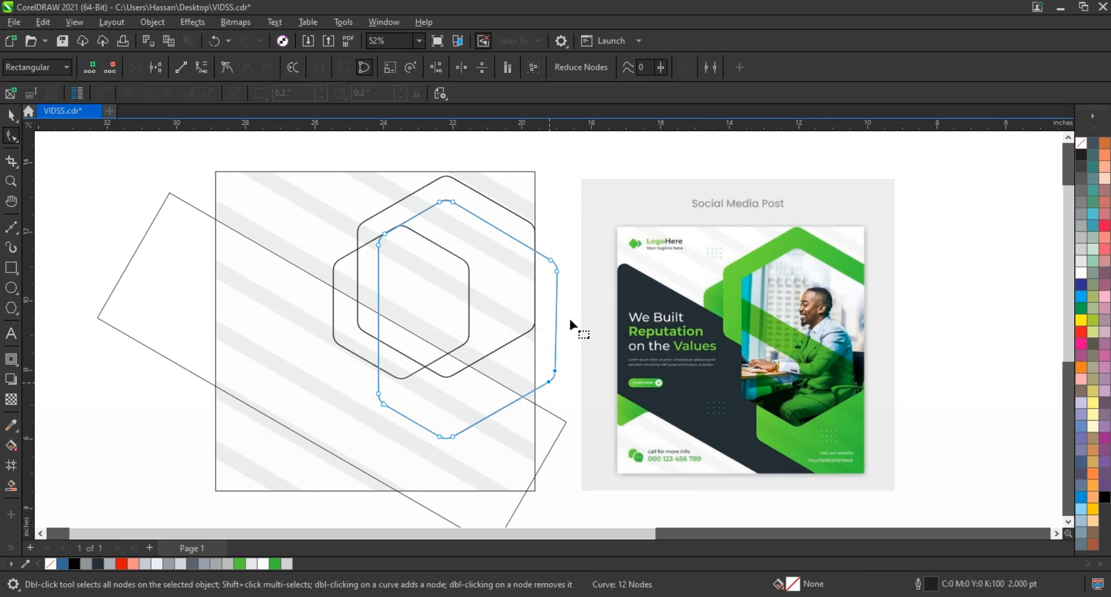
left_click(11, 115)
left_click(156, 280)
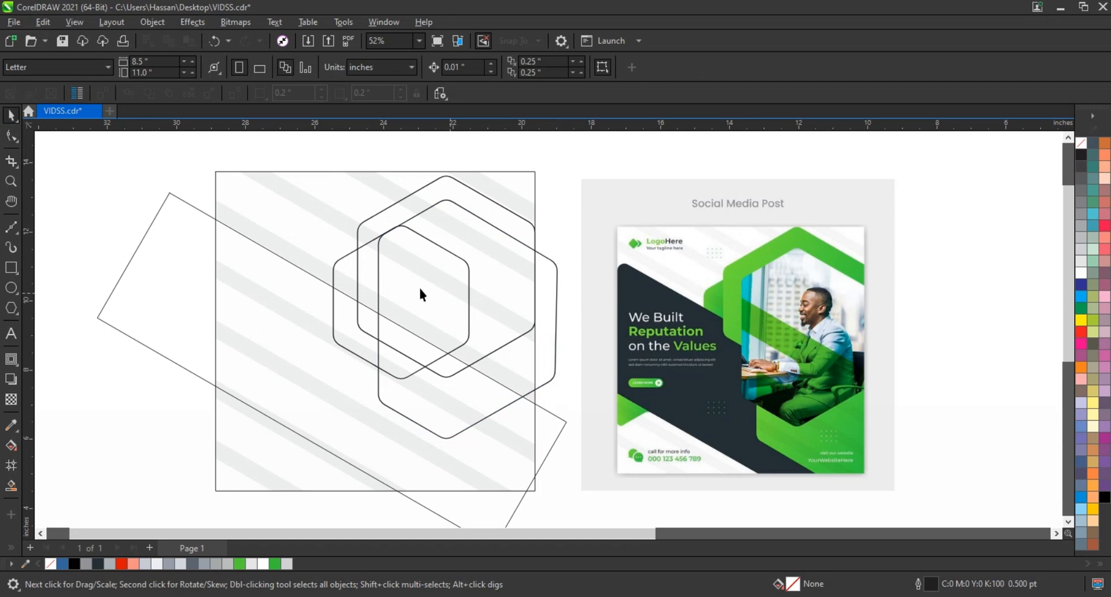
Step: Place a copy of the outer hexagon over the square's lower right corner, overlapping the stretched hexagon
left_click_drag(429, 202, 481, 330)
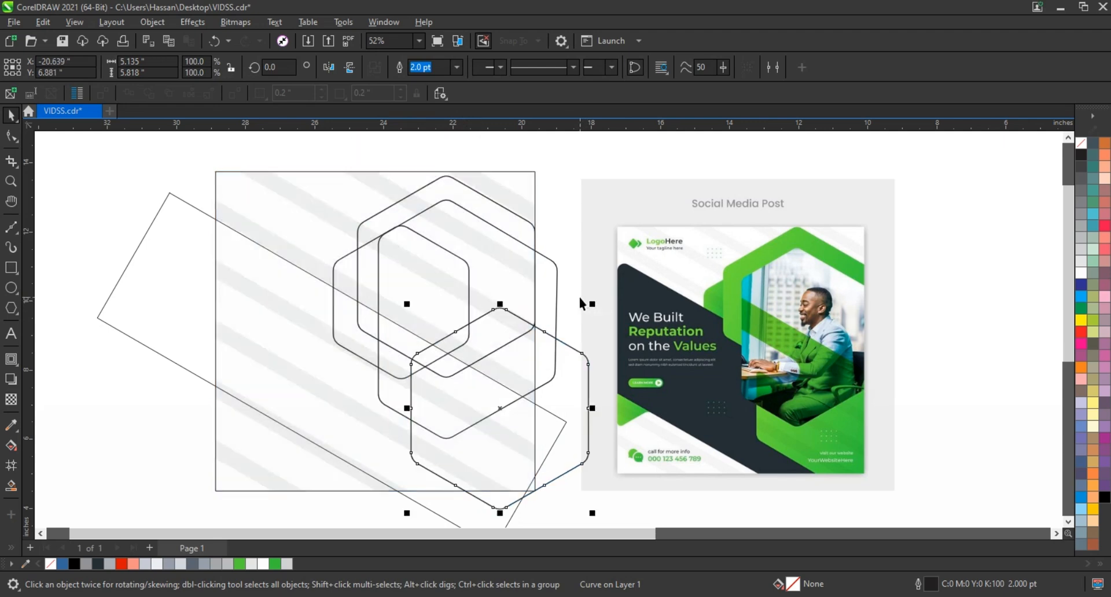
left_click(573, 301)
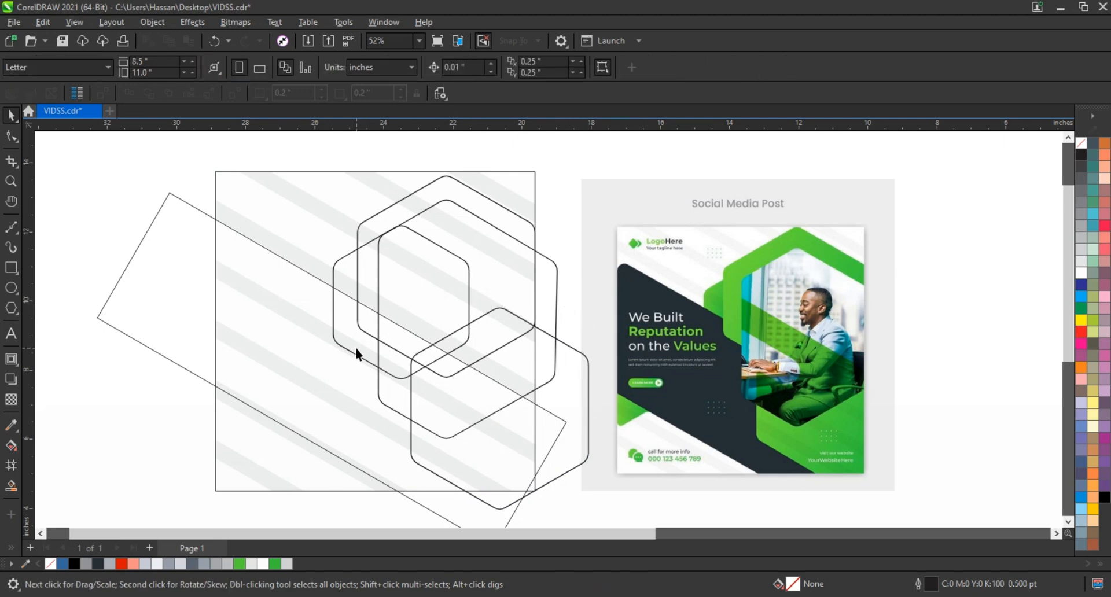
Step: Move the outer hexagon's upper and lower right corner nodes slightly past the square's right edge
left_click(11, 483)
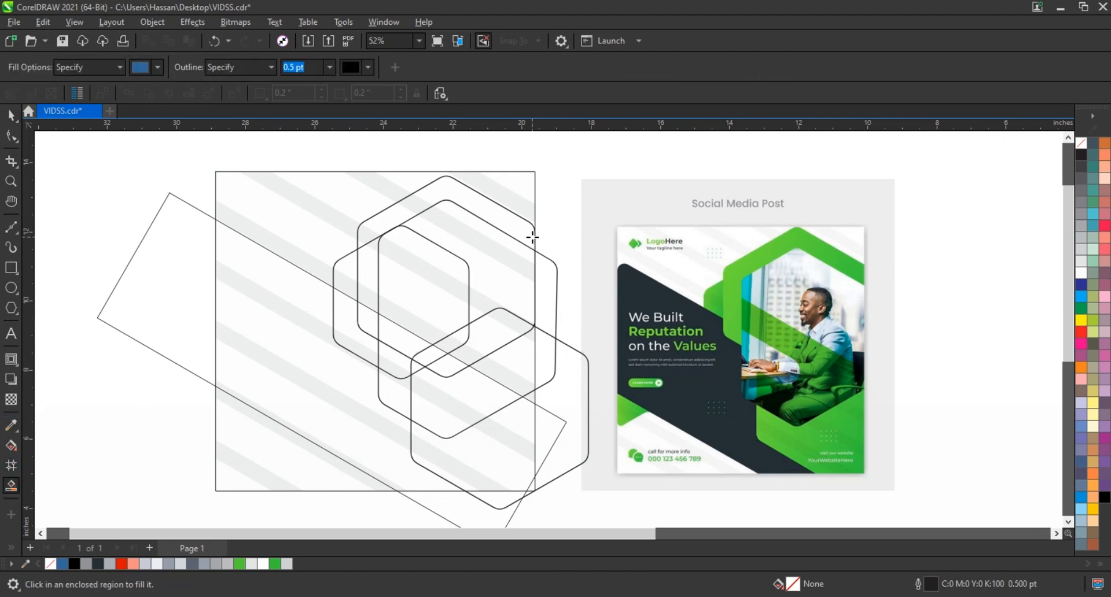
left_click(11, 136)
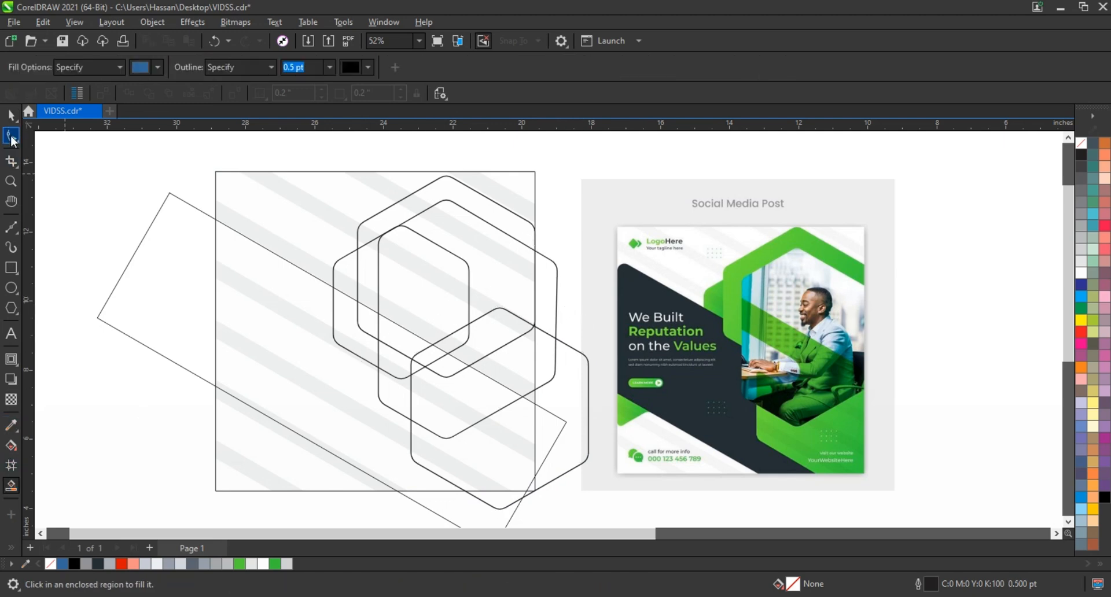
left_click(535, 233)
key("ctrl+q")
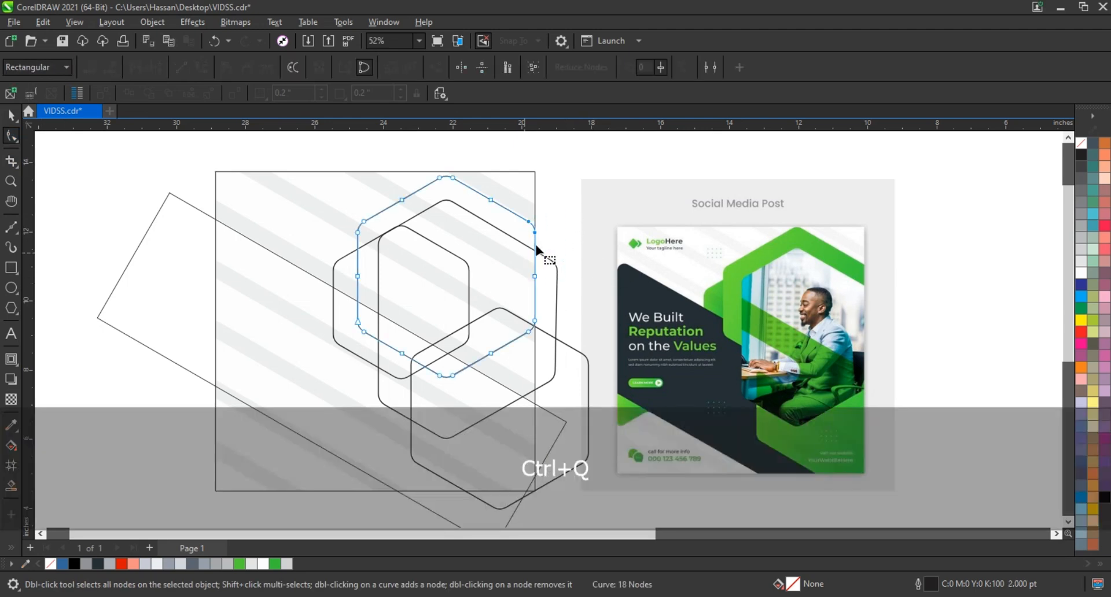
left_click_drag(534, 233, 542, 239)
left_click_drag(571, 313, 543, 327)
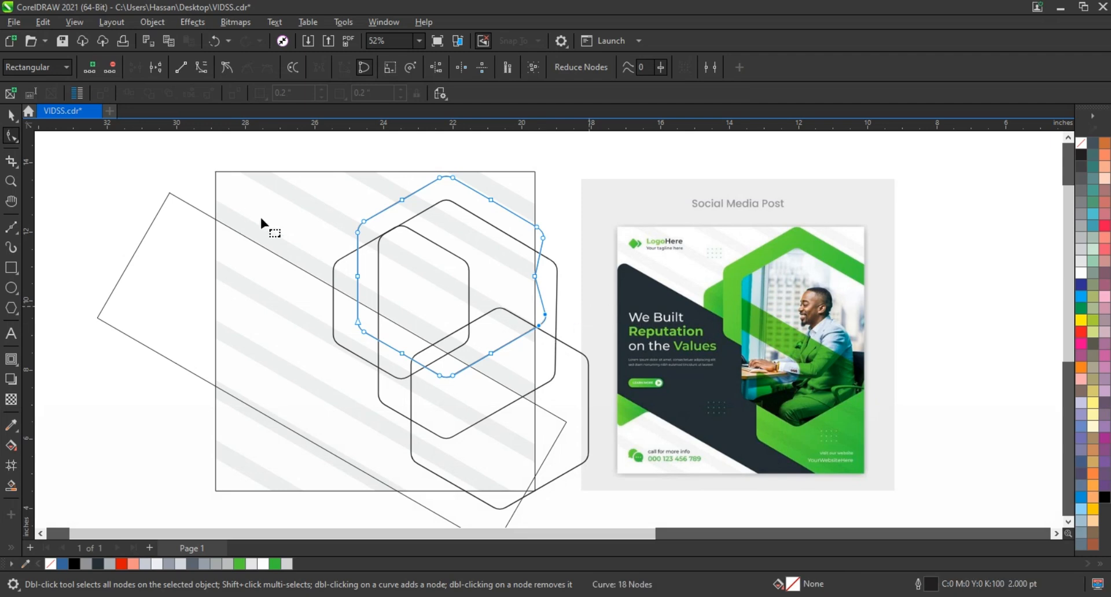
left_click(7, 121)
left_click(132, 201)
Step: Smart-fill the top and left band regions between the outer hexagon and the stretched hexagon
left_click(11, 486)
left_click(496, 223)
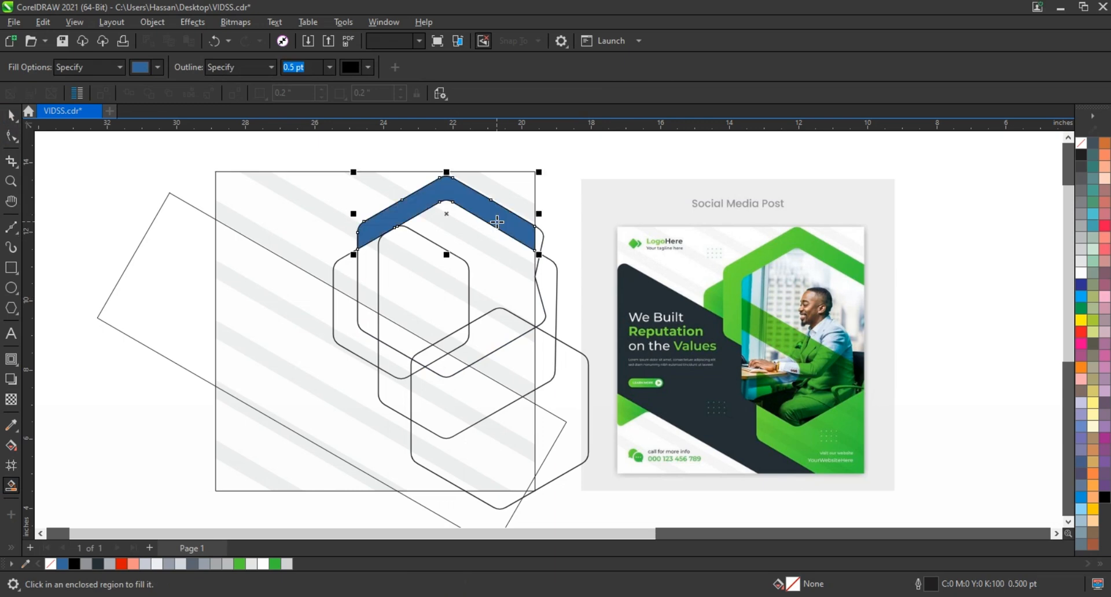
left_click(365, 277)
left_click(366, 321)
Step: Weld the filled band pieces into one shape and fill it with light green
left_click(11, 117)
left_click(368, 265, "shift")
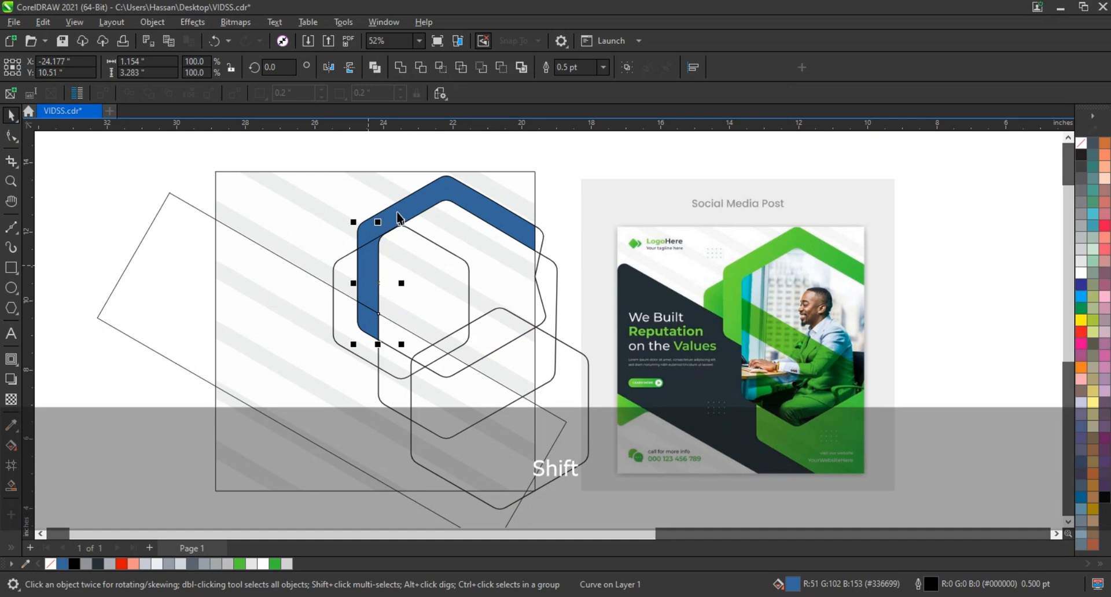
left_click(398, 217, "shift")
left_click(399, 67)
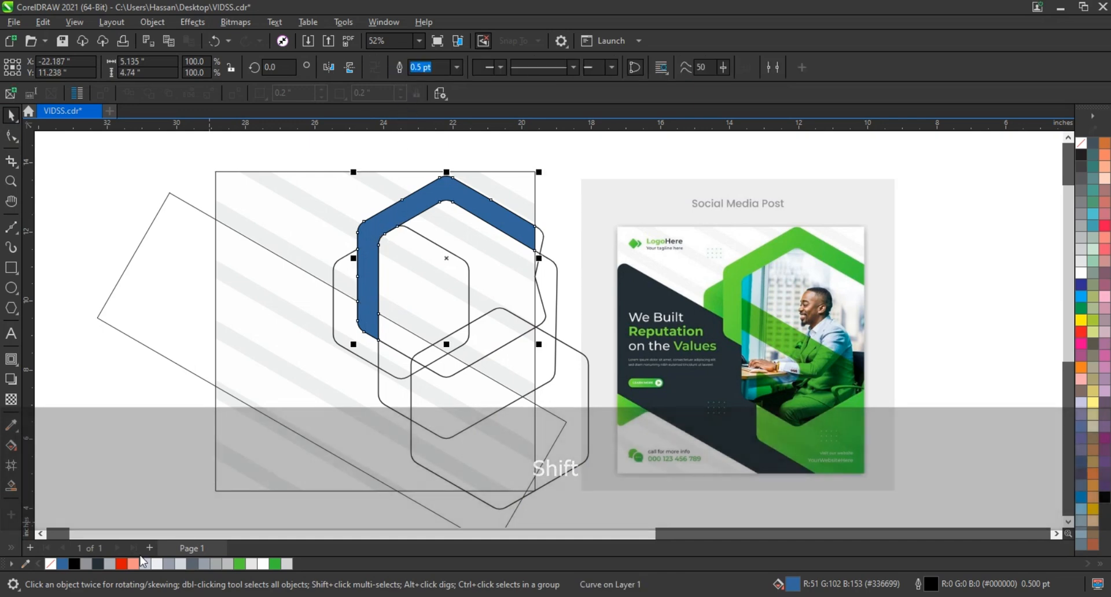
left_click(240, 564)
left_click(143, 396)
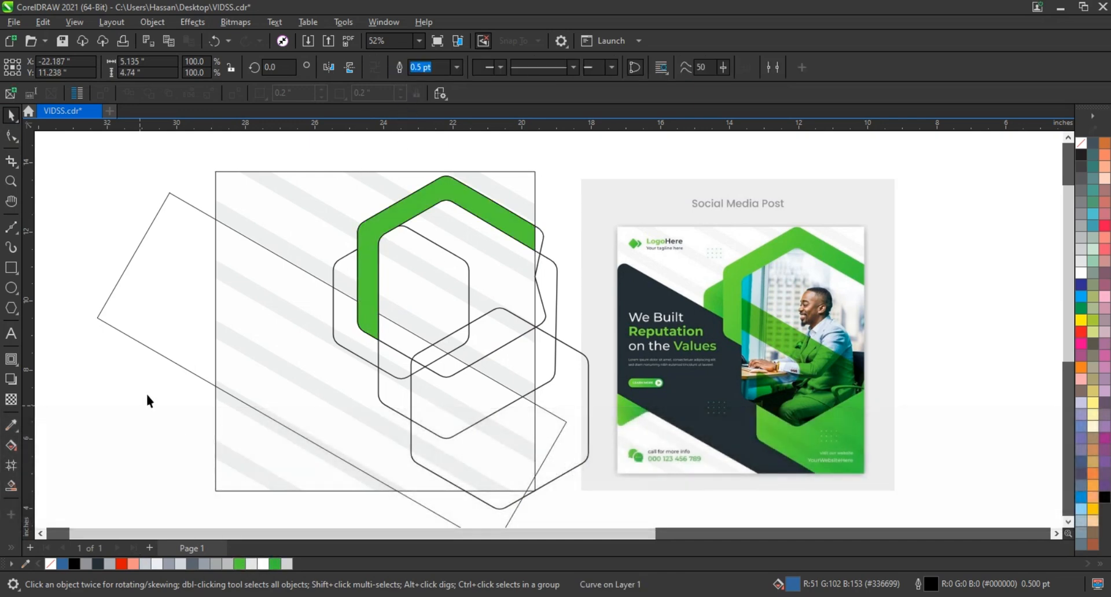
Step: Smart-fill the small hexagon tip left of the green band above the rotated rectangle and colour it darker green
left_click(345, 275)
left_click(11, 115)
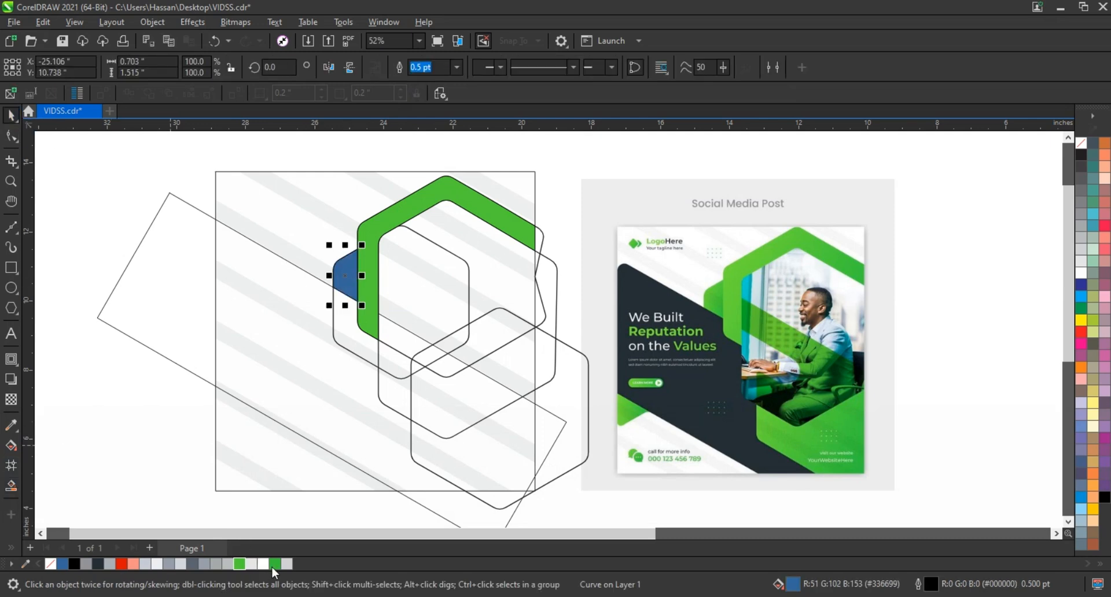
left_click(274, 564)
left_click(213, 433)
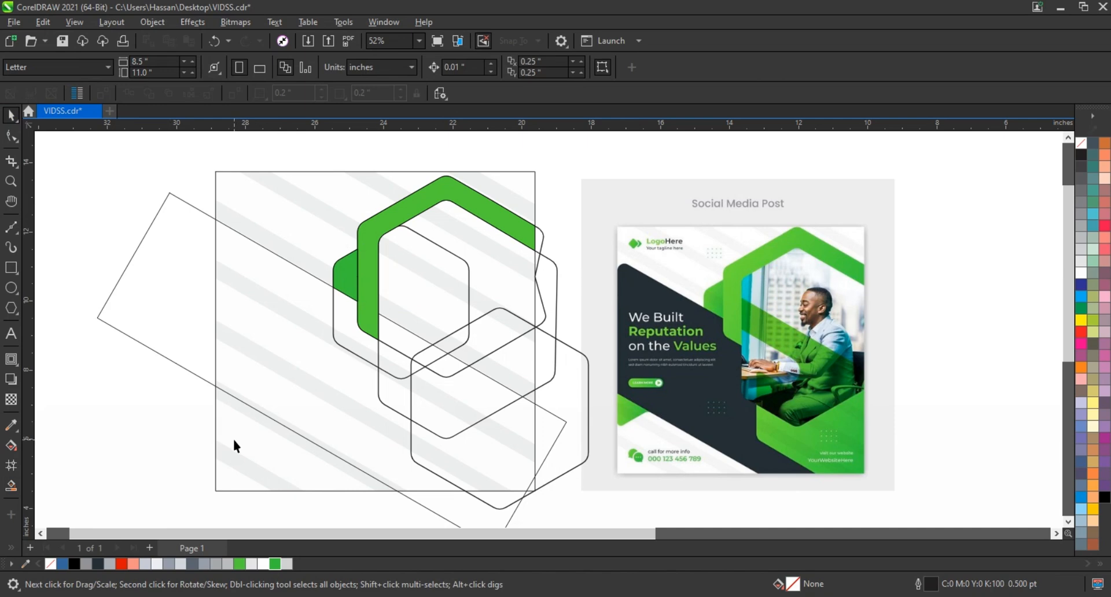
Step: Smart-fill the three lower right hexagon regions inside the square, below the stretched hexagon
left_click(13, 485)
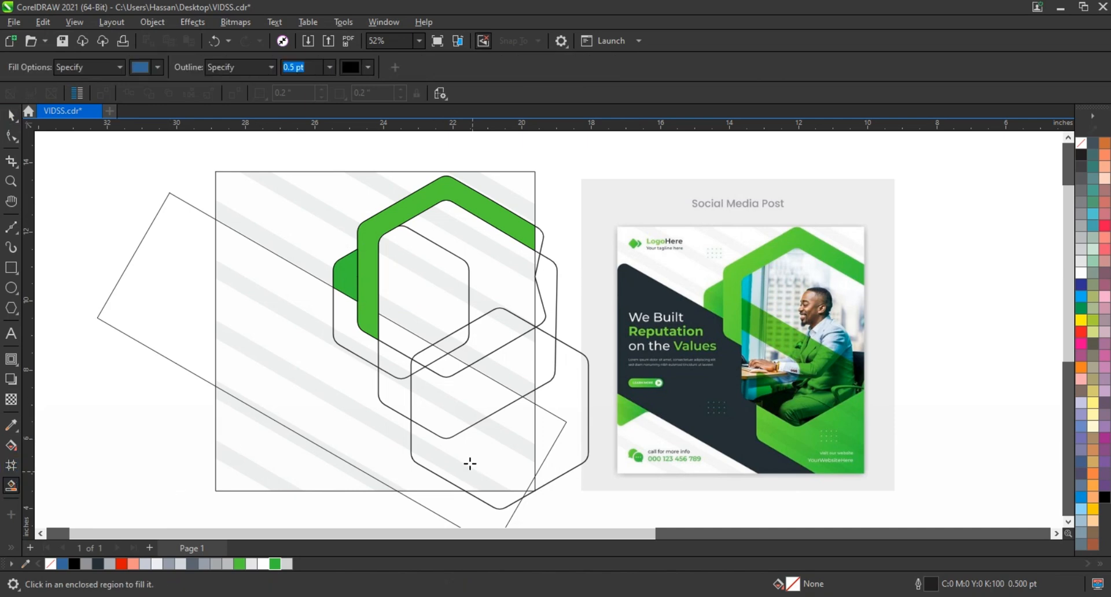
left_click(432, 456)
left_click(532, 398)
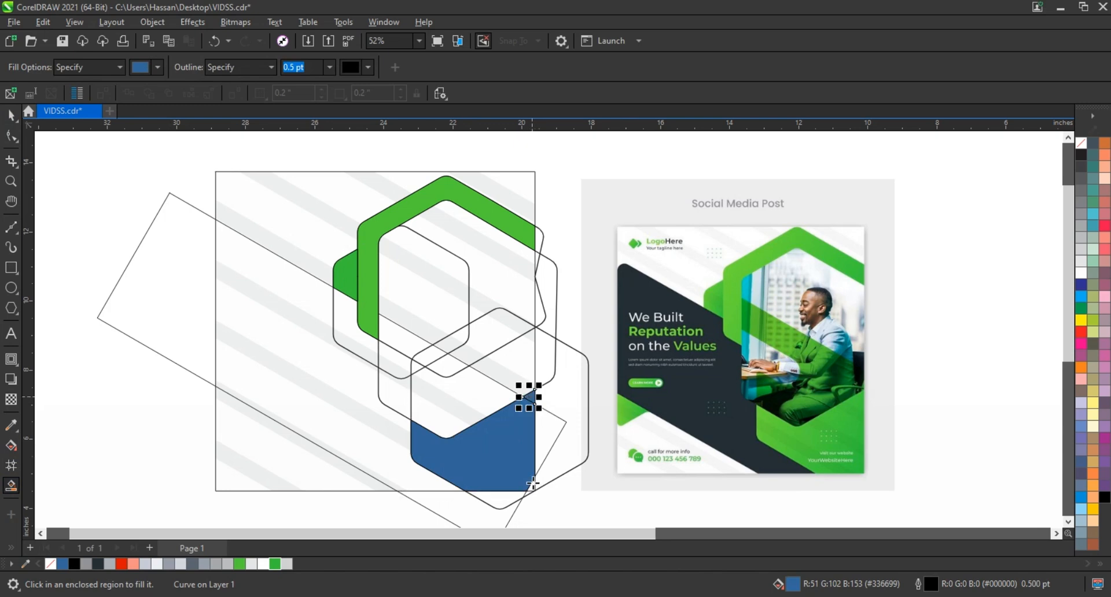
left_click(533, 488)
Step: Weld the three lower right pieces into one shape and fill it with light green
left_click(11, 114)
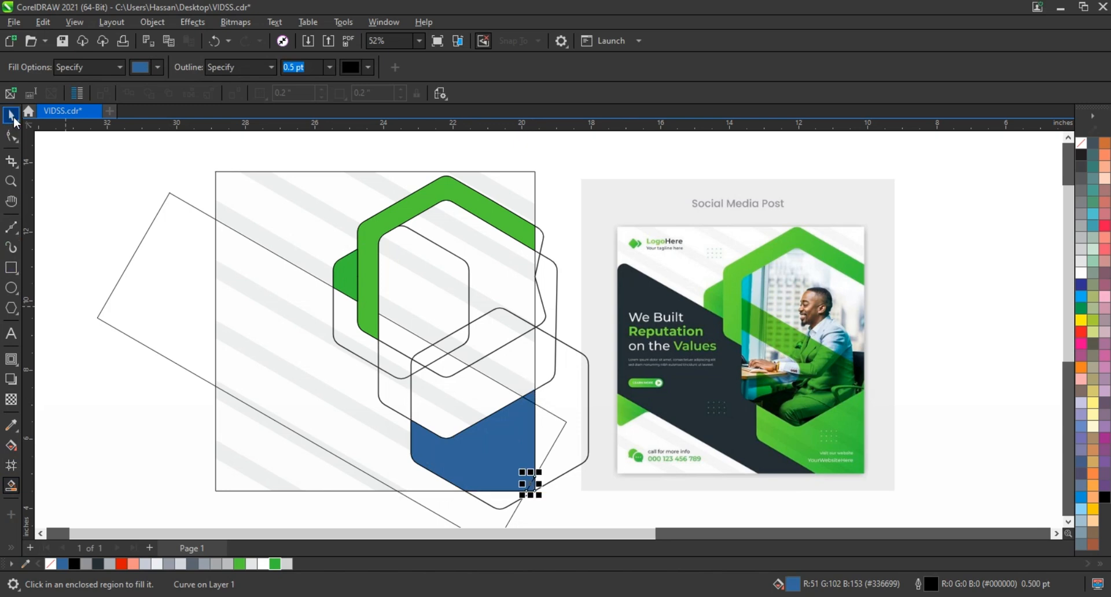
left_click(529, 405, "shift")
left_click(521, 436, "shift")
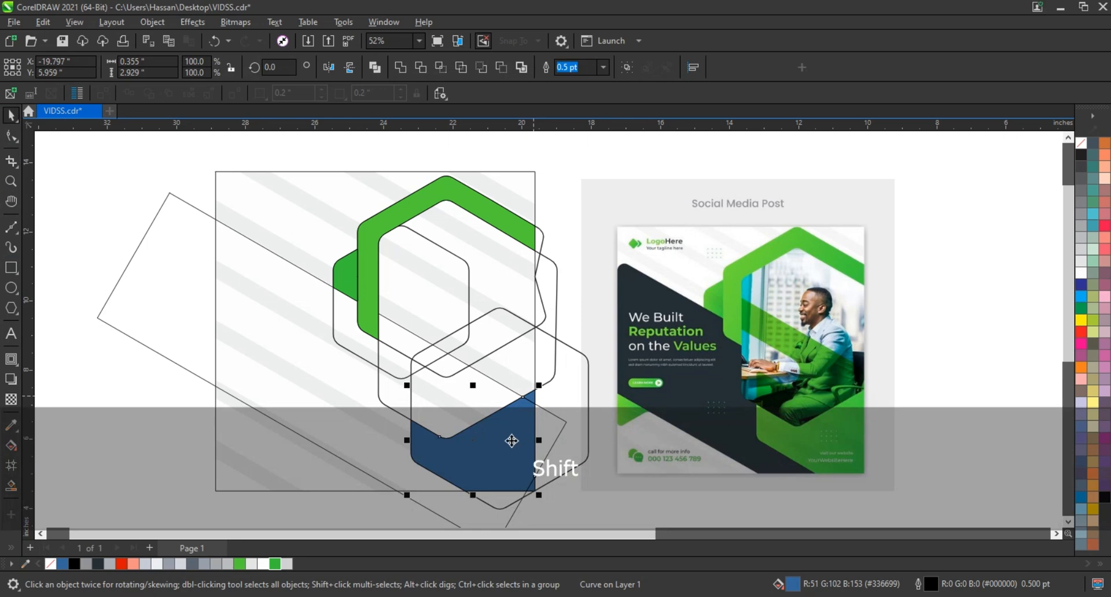
left_click(399, 68)
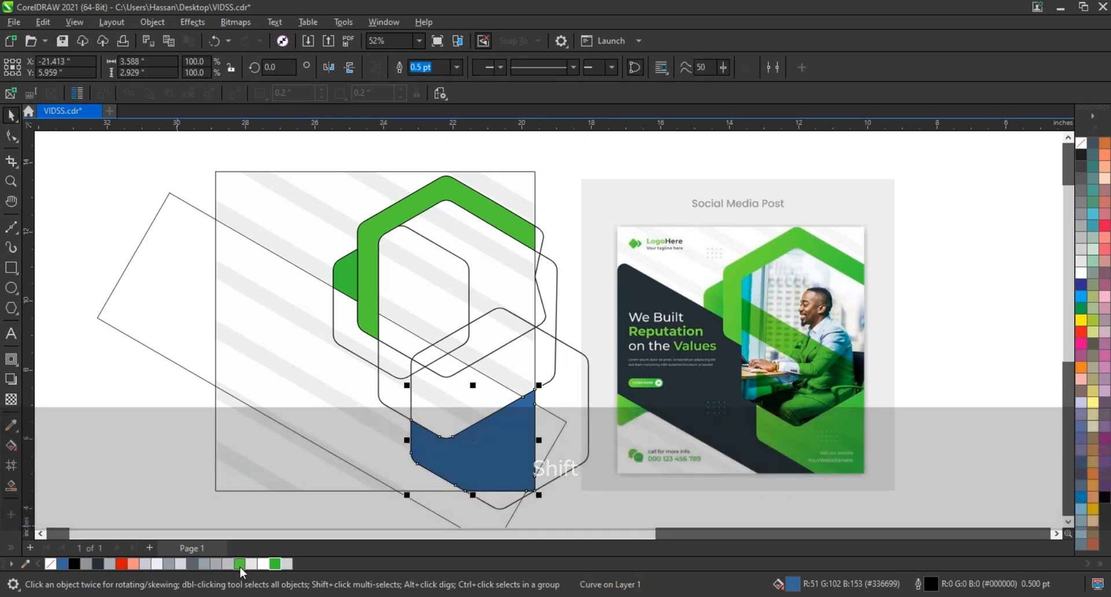
left_click(123, 447)
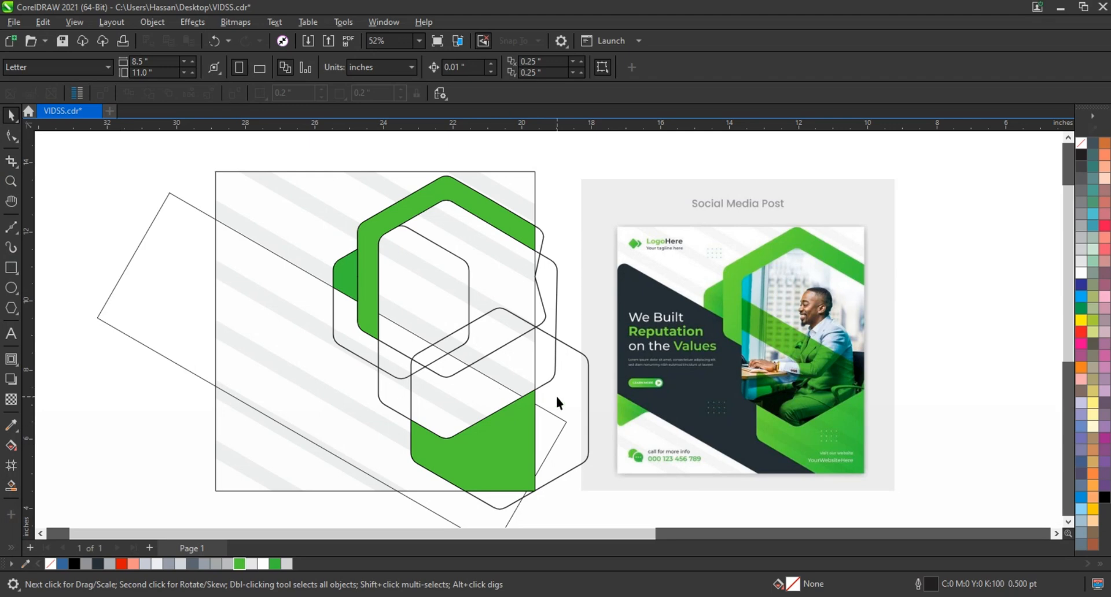
Step: Delete the lower right hexagon outline and the original outer hexagon outline
left_click(580, 362)
left_click(574, 349)
key("Delete")
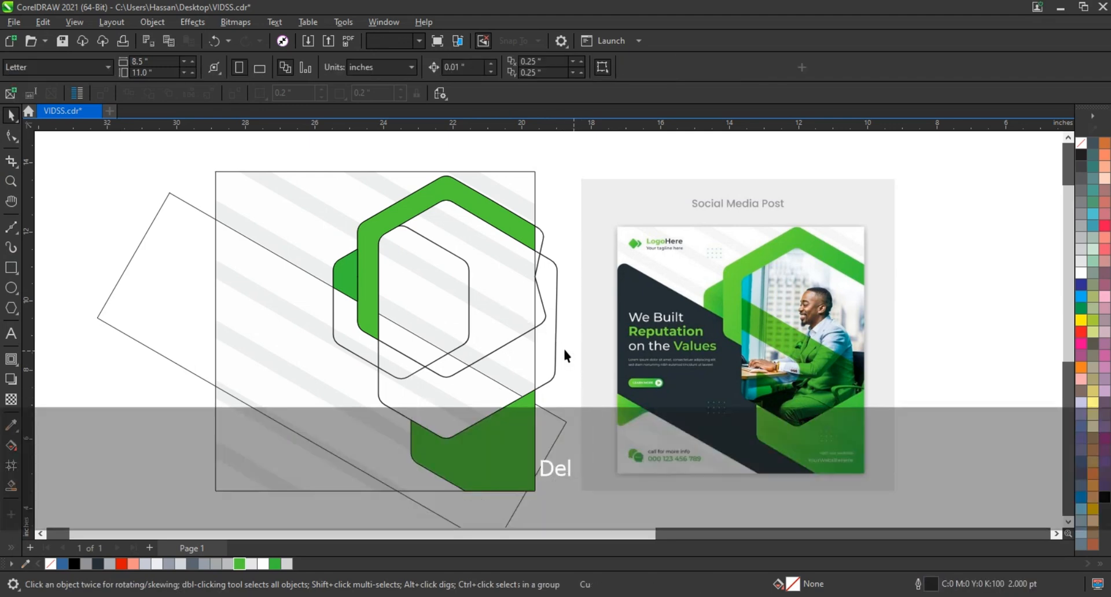
left_click(543, 318)
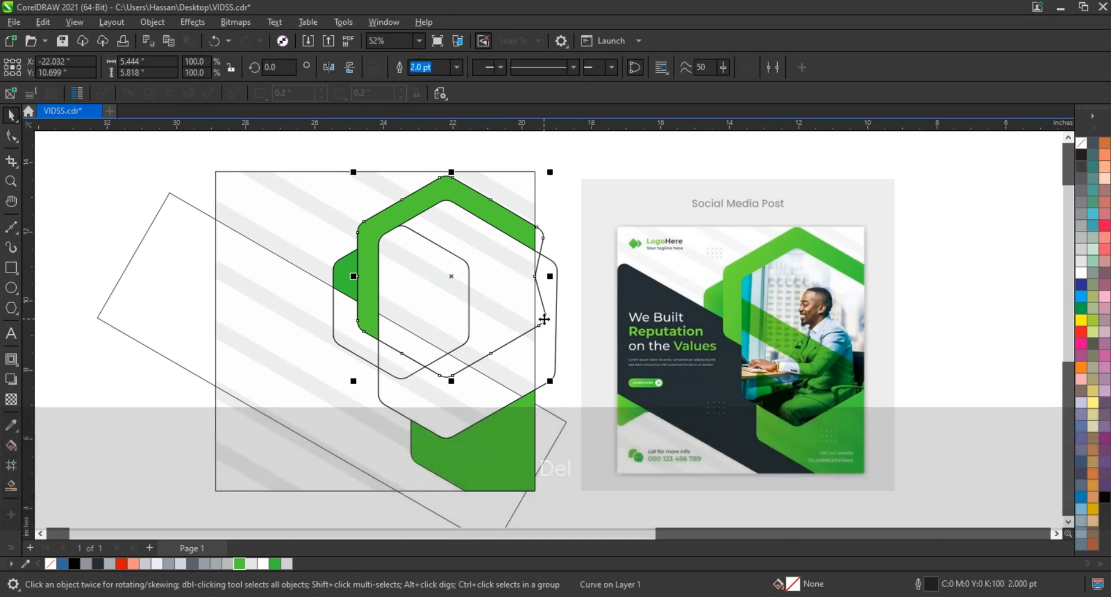
key("Delete")
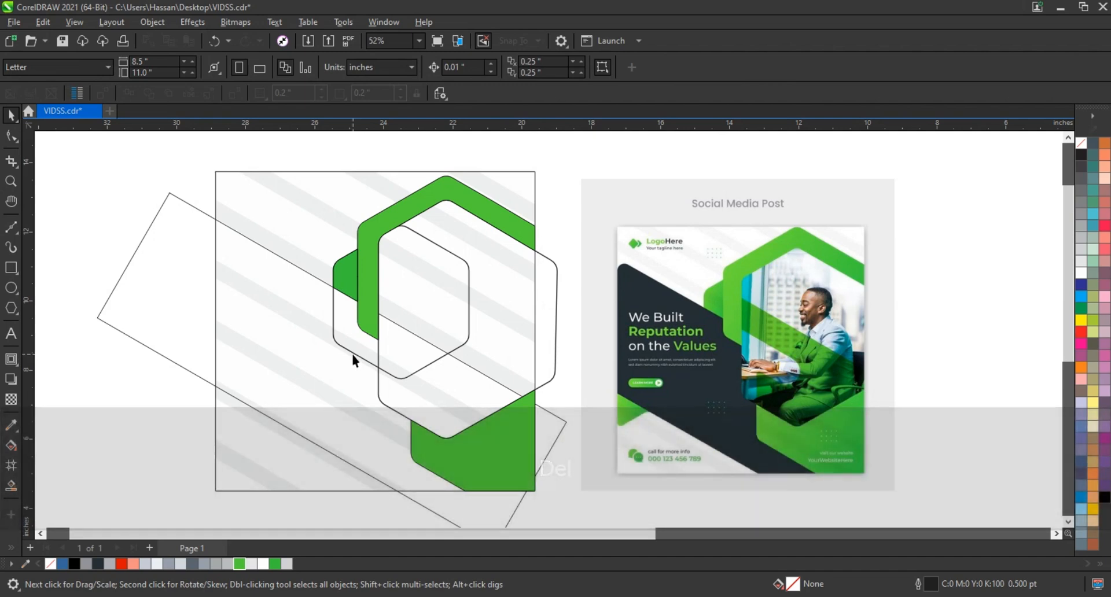
Step: Delete the small hexagon outline and smart-fill the stretched hexagon's two regions inside the square
left_click(352, 353)
key("Delete")
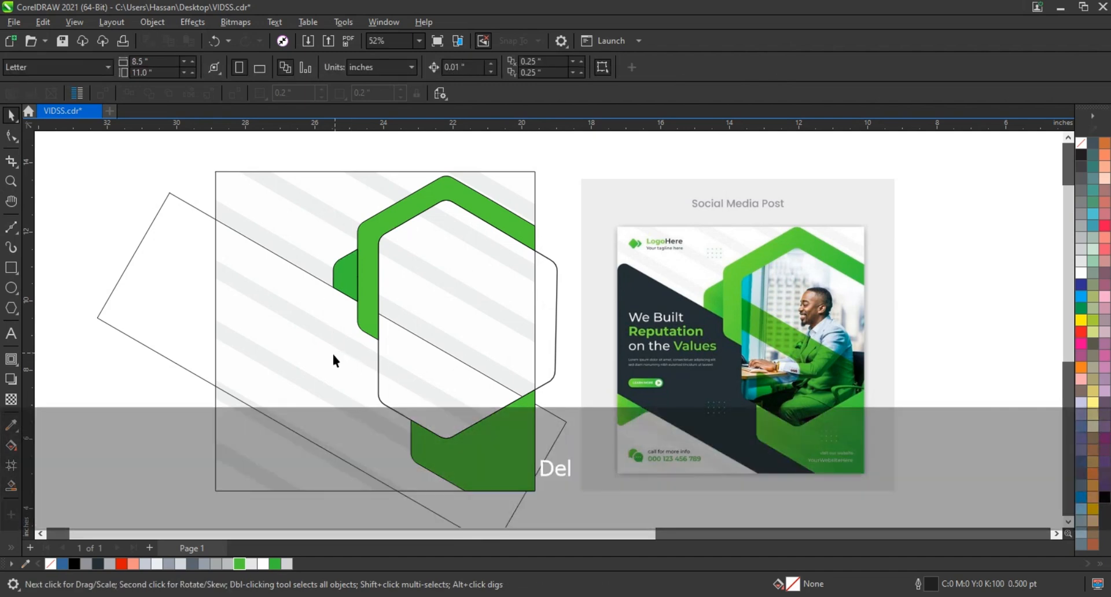
left_click(12, 486)
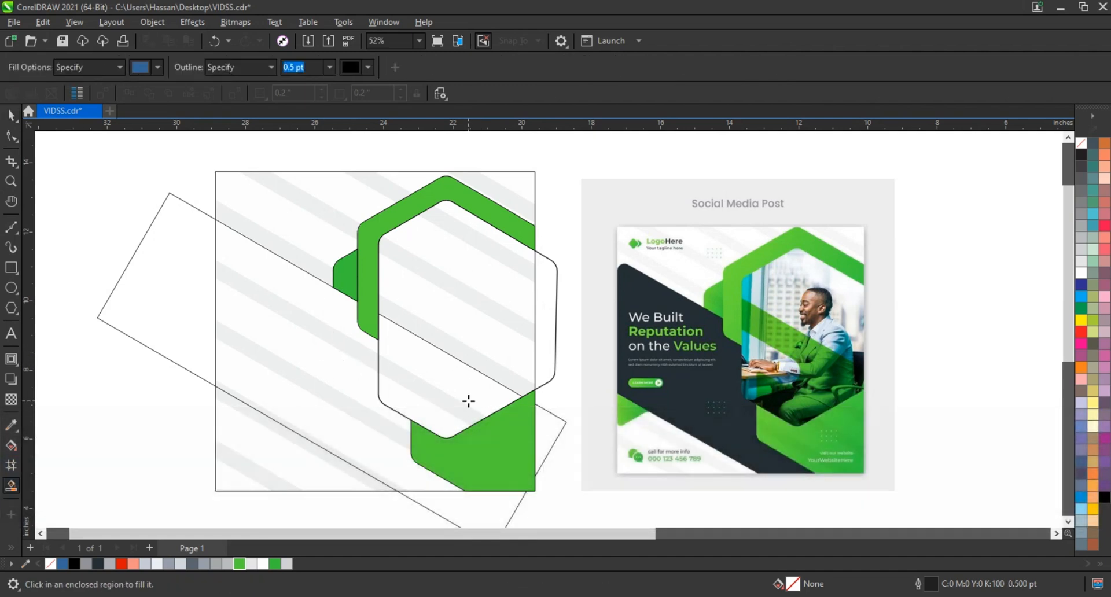
left_click(468, 401)
left_click(471, 328)
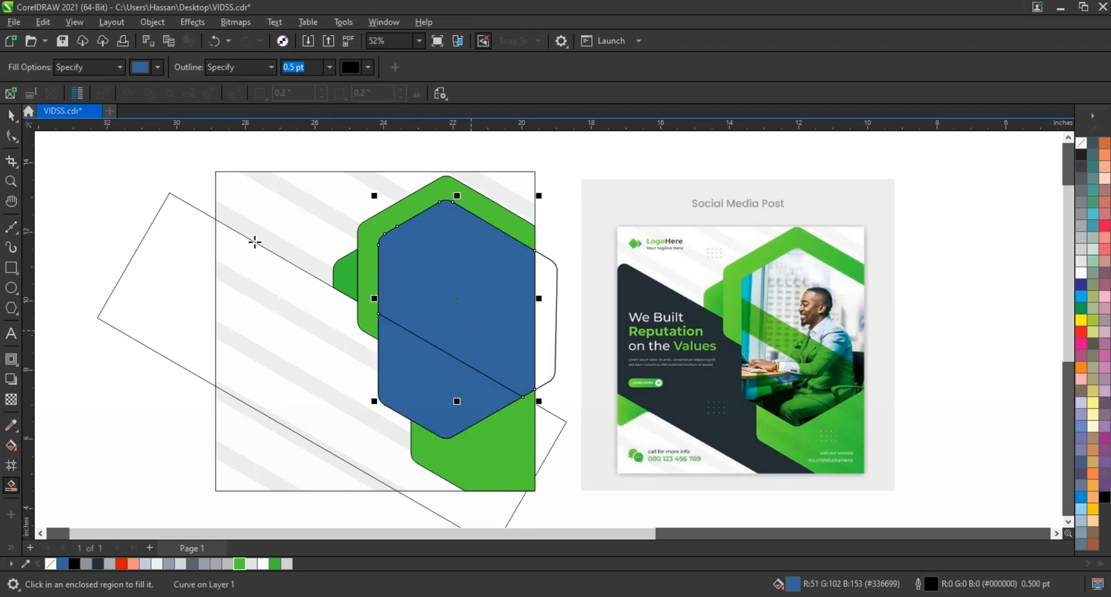
Step: Weld the two hexagon pieces into one light grey shape and delete the original stretched hexagon outline
left_click(440, 411, "shift")
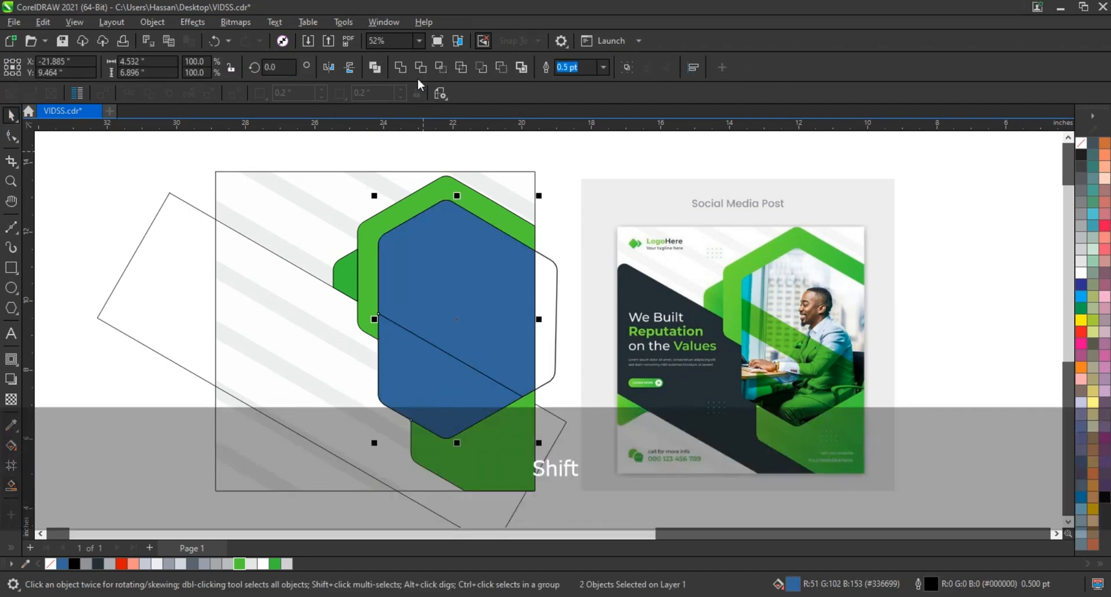
left_click(400, 67)
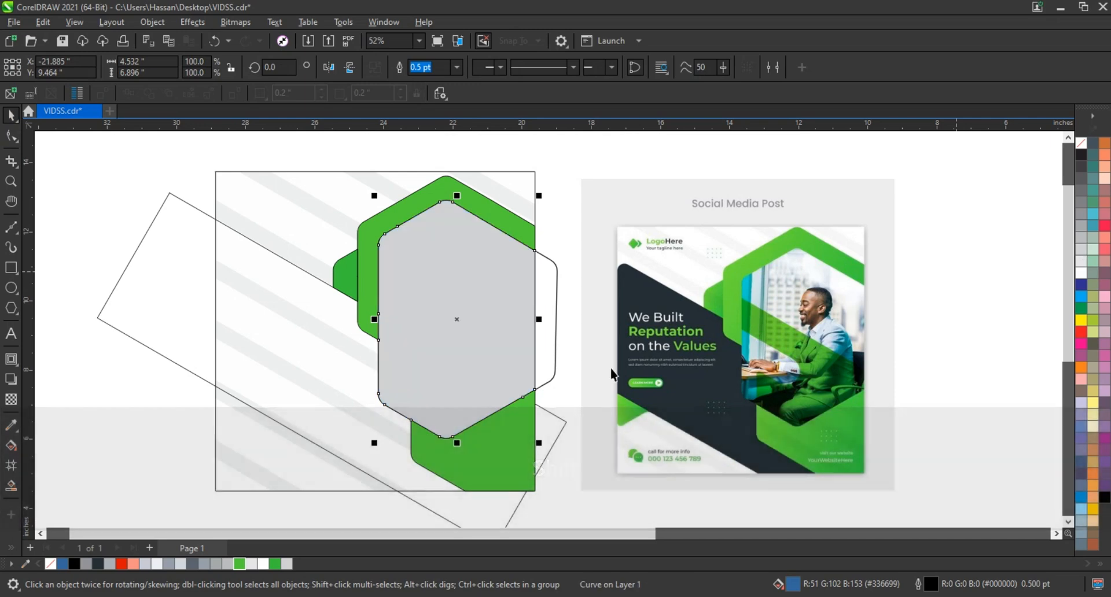
left_click(550, 379)
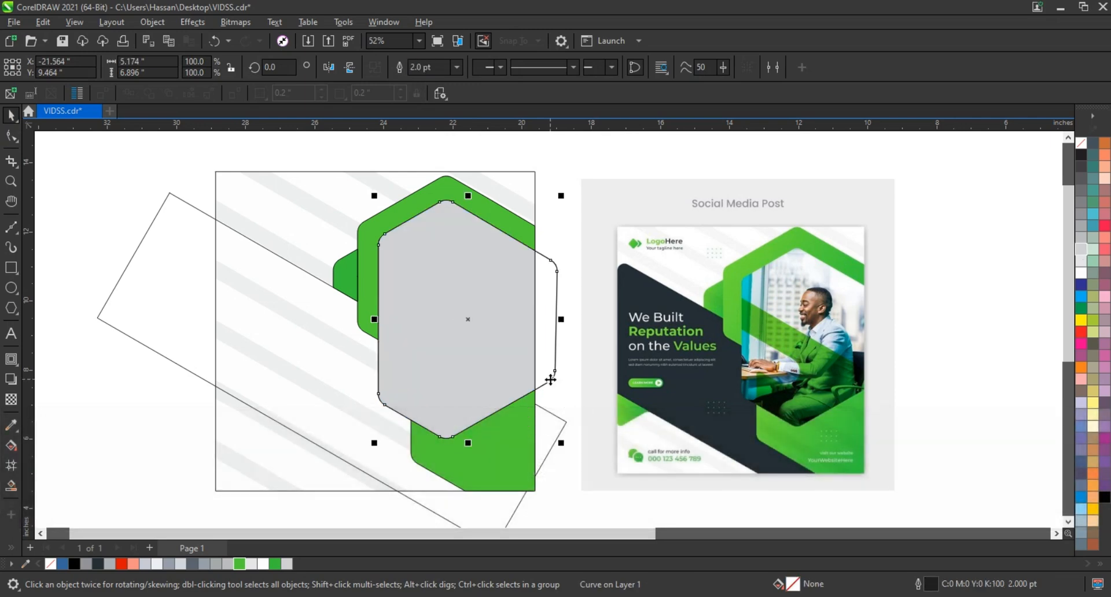
key("Delete")
Step: Smart-fill the diagonal band inside the square, colour it dark slate, and delete the rotated rectangle outline
left_click(11, 485)
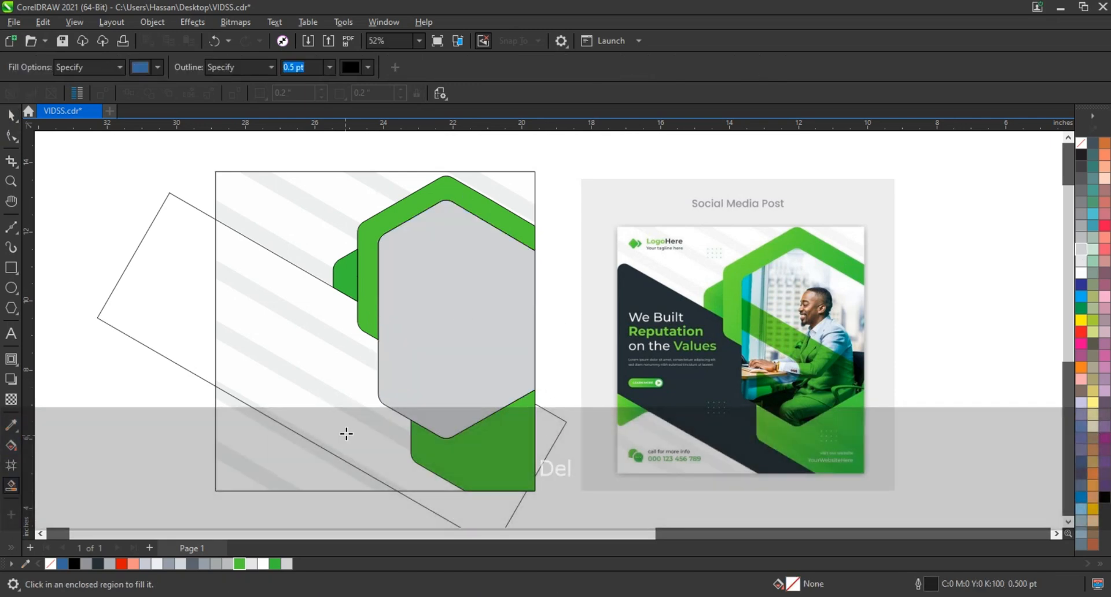
left_click(345, 434)
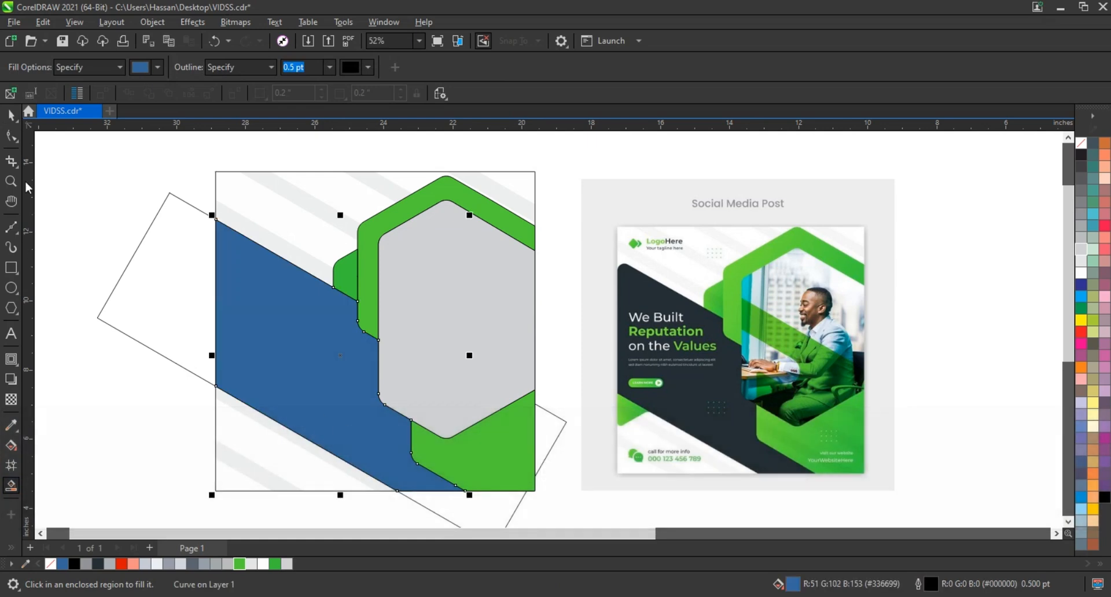
left_click(9, 116)
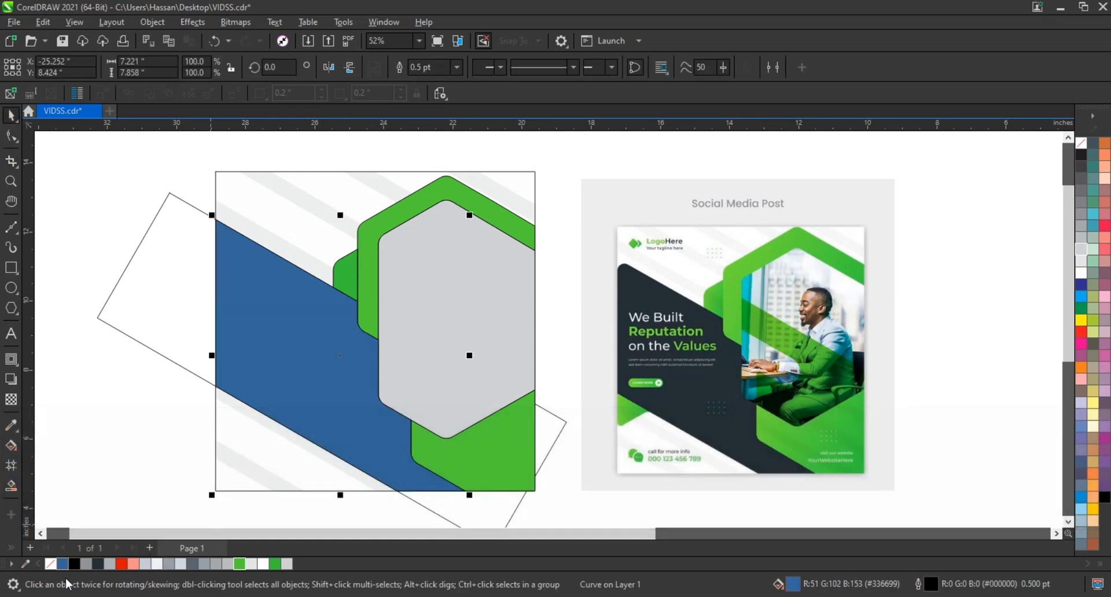
left_click(98, 564)
left_click(154, 330)
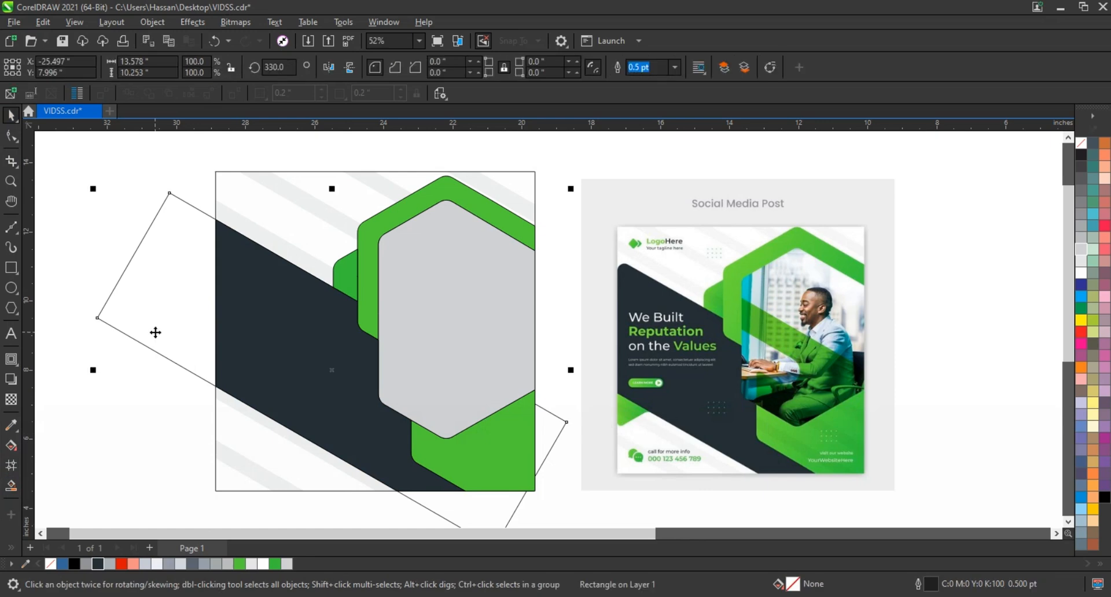
key("Delete")
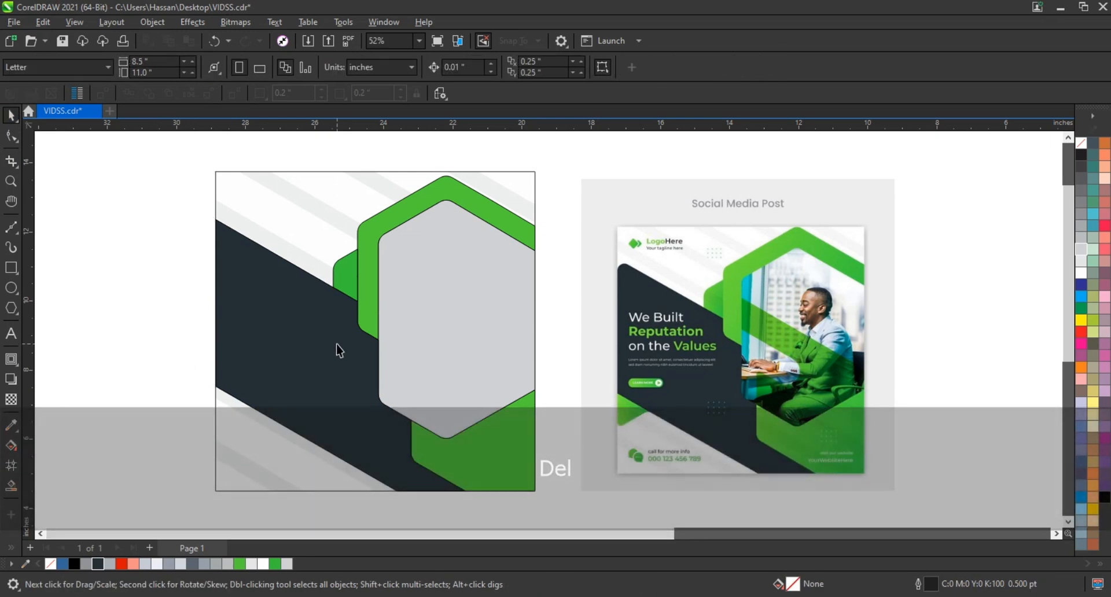
Step: Change the fill of the small hexagon tip beside the green band to dark green #298F34
left_click(346, 279)
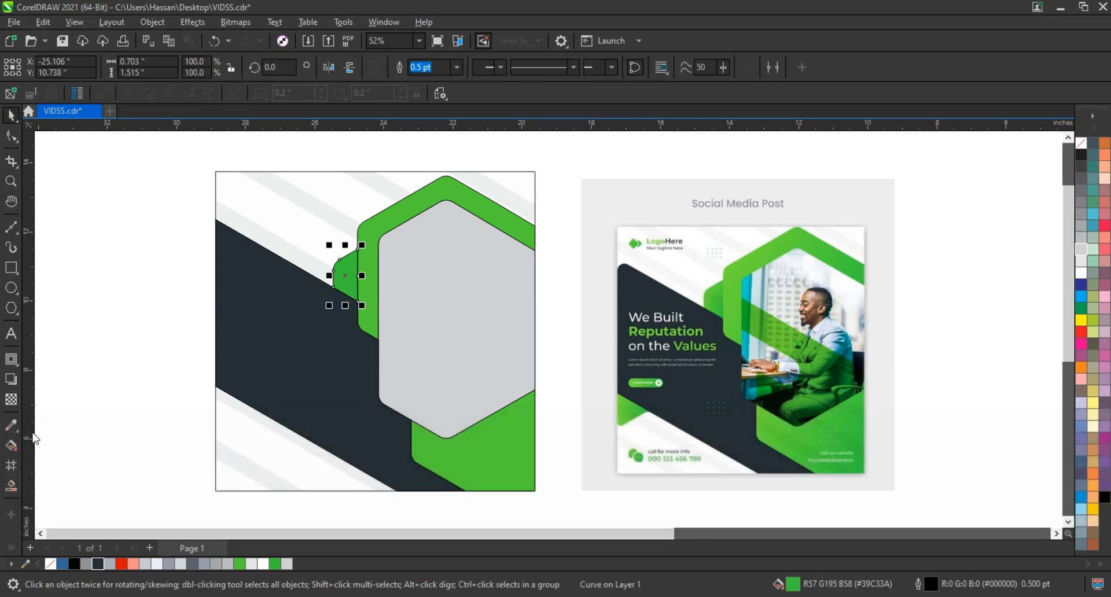
left_click(15, 449)
left_click(166, 67)
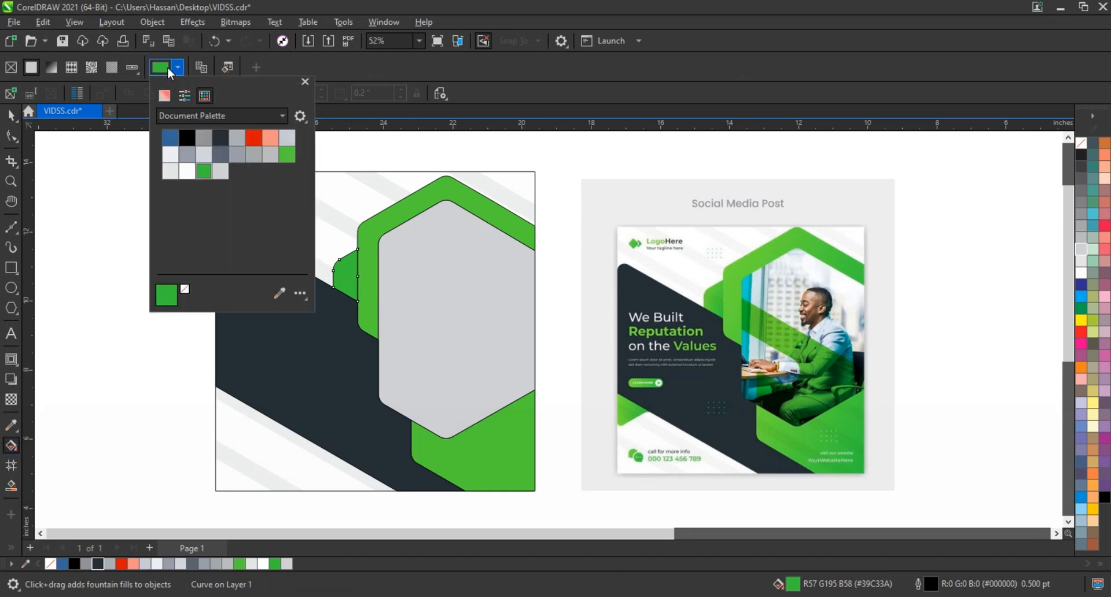
left_click(163, 102)
left_click_drag(217, 158, 228, 175)
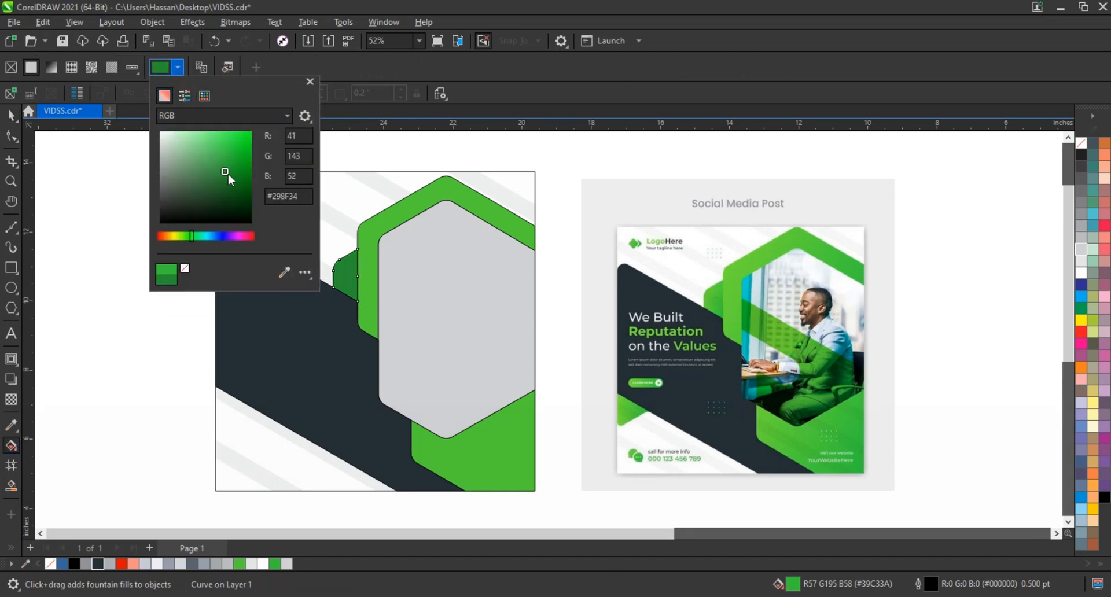
Step: Give the small hexagon tip a horizontal fountain fill running from dark green on its right to light green on its left
left_click(367, 279)
left_click_drag(343, 274, 339, 273)
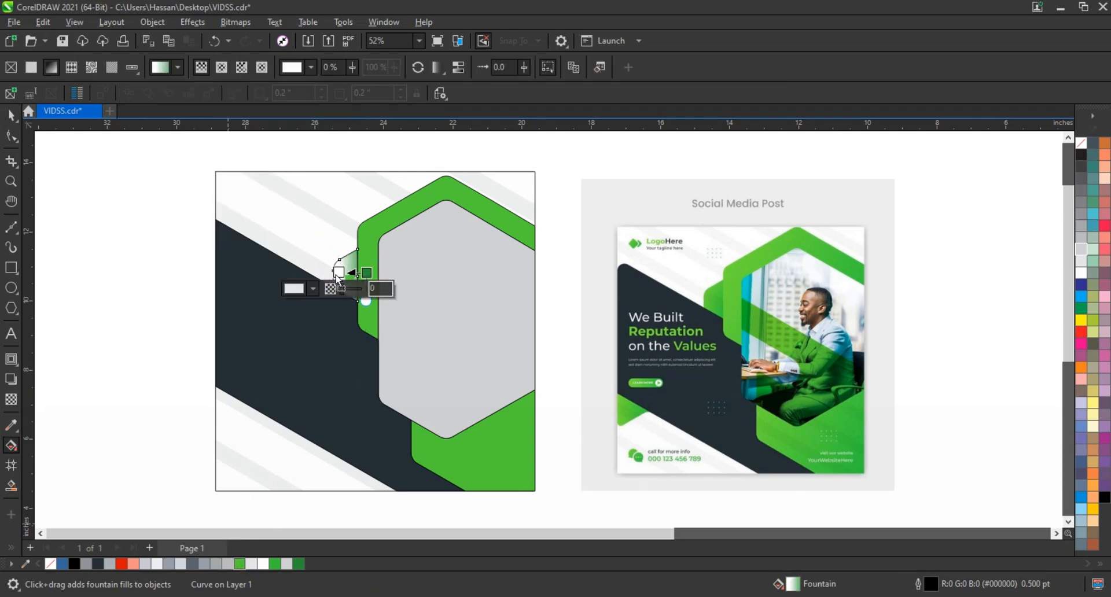
left_click_drag(240, 563, 377, 271)
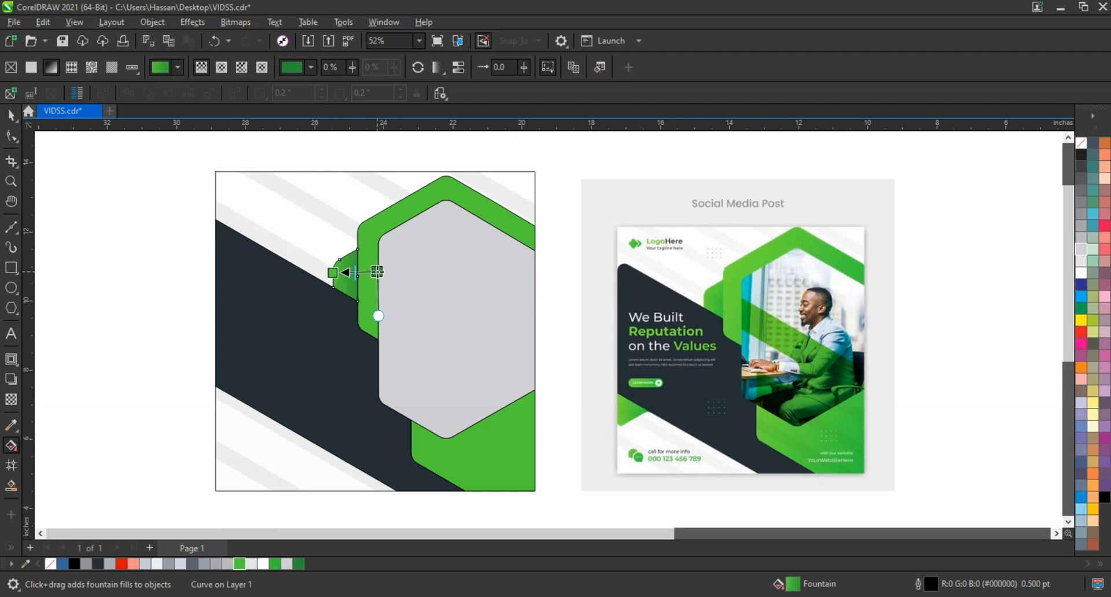
left_click(11, 115)
left_click(97, 207)
Step: Fill the large green hexagon band and the lower right shape together with dark green #298F34
left_click(483, 206)
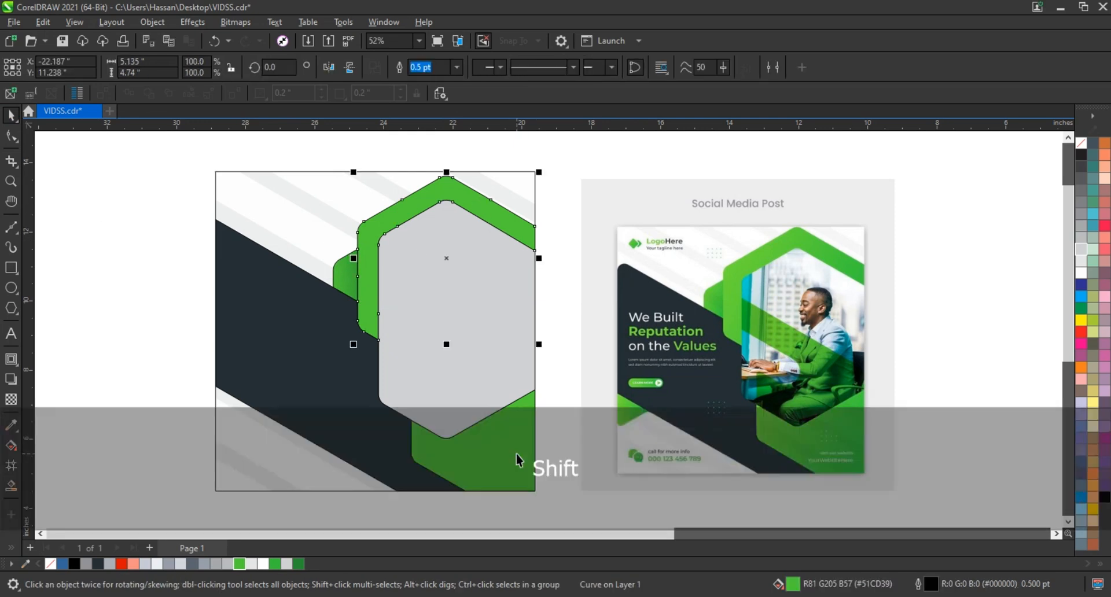
left_click(518, 460, "shift")
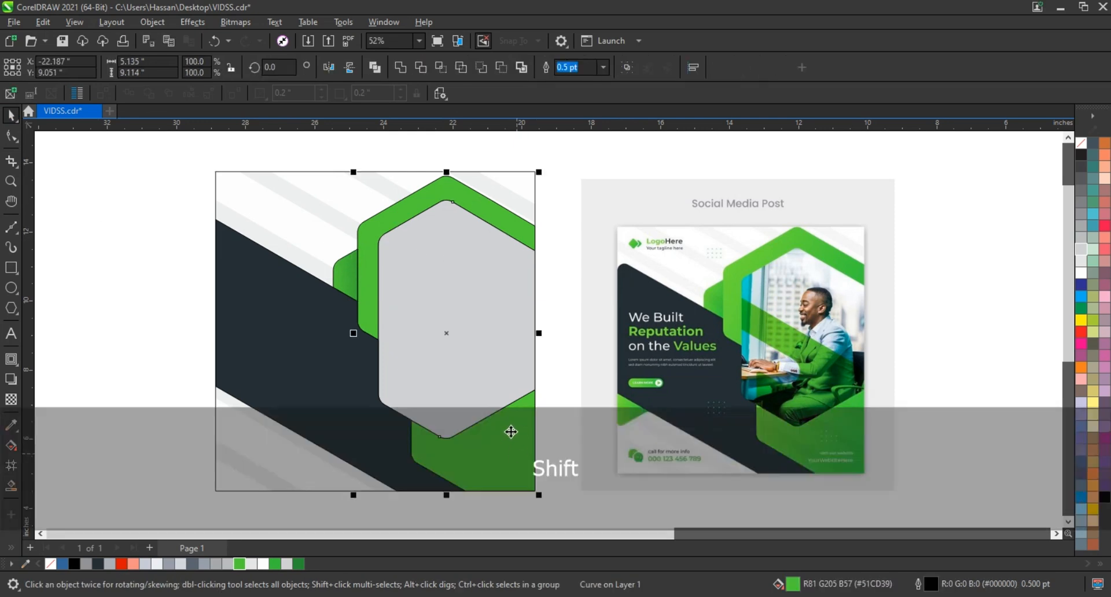
left_click(297, 566)
Step: Apply a horizontal fountain fill to the hexagon band and lower right shape, dark green at the right and light green at the left
key("g")
left_click_drag(540, 330, 448, 330)
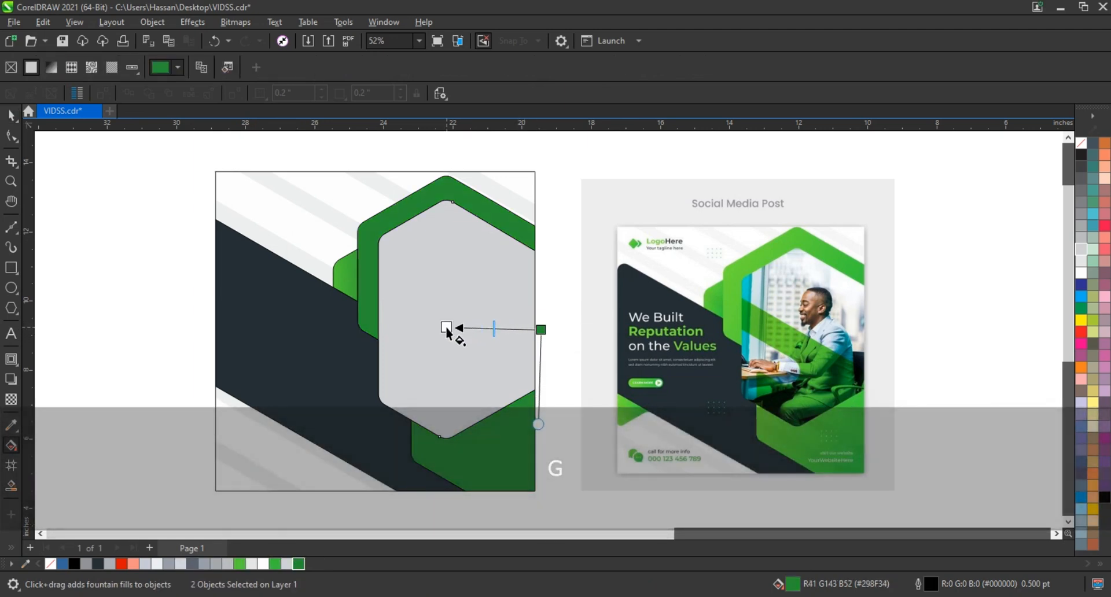
left_click_drag(238, 568, 379, 399)
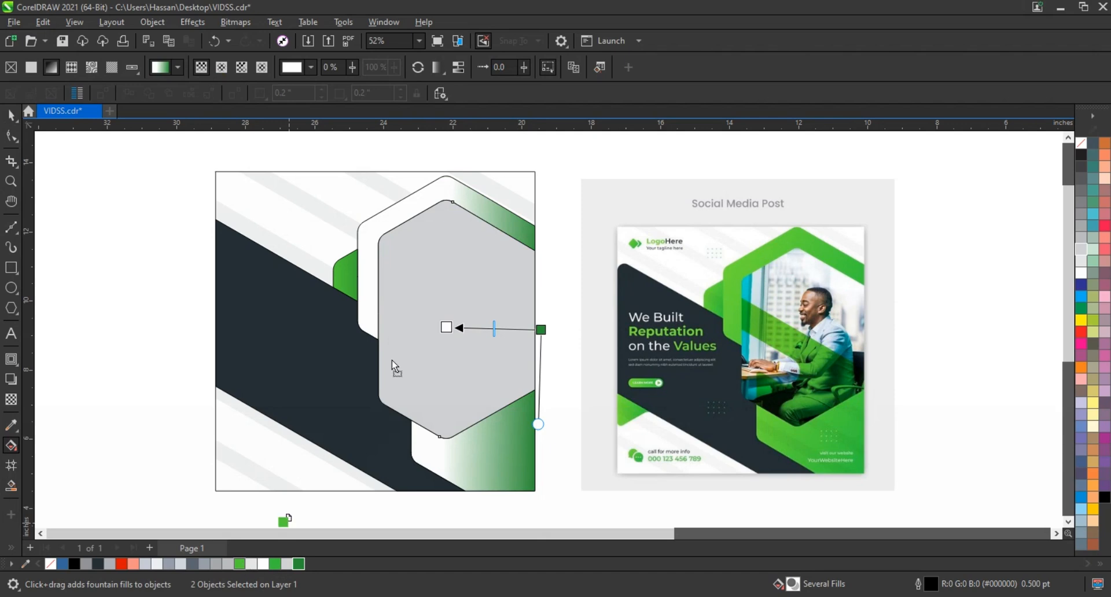
left_click_drag(433, 335, 446, 327)
left_click_drag(541, 330, 551, 326)
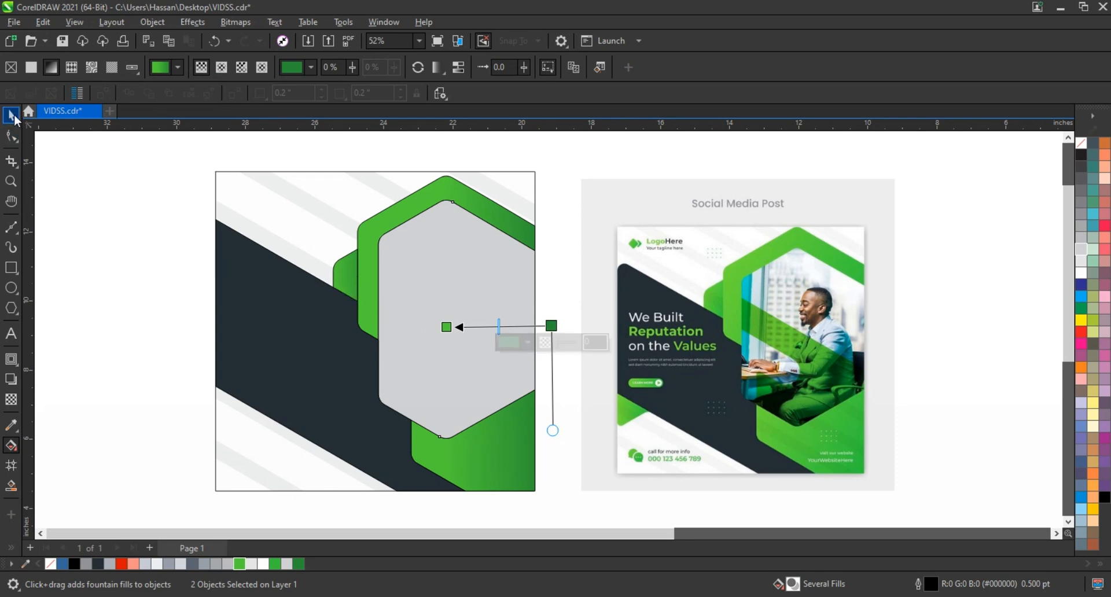
left_click(12, 117)
left_click(74, 290)
Step: Place an unfilled copy of the grey hexagon, rotated 180 degrees, across the square's left edge
left_click(435, 335)
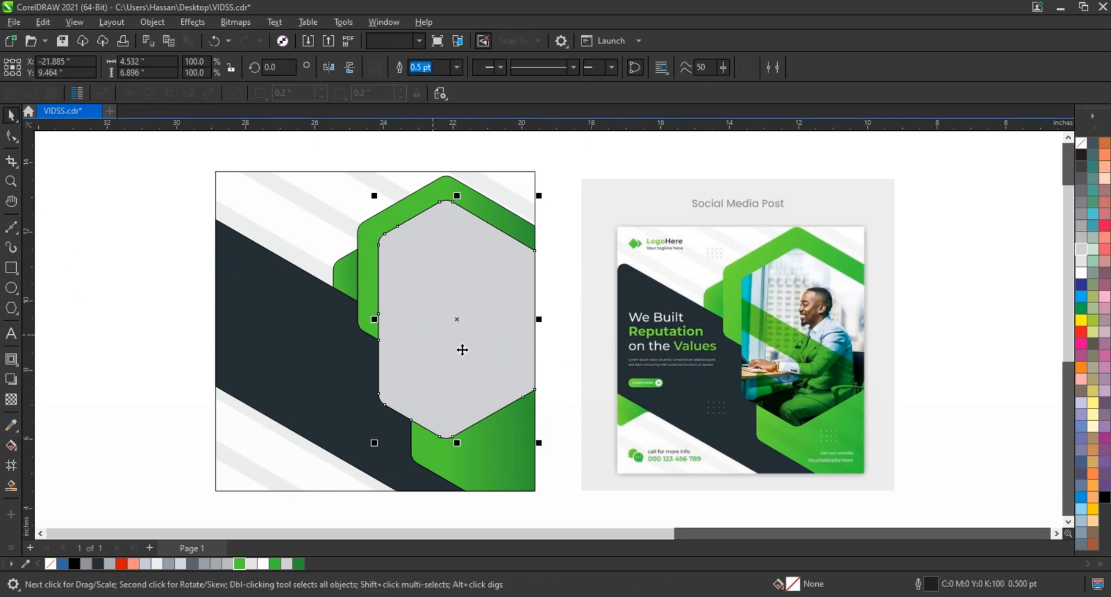
left_click_drag(539, 319, 211, 296)
left_click(1081, 144)
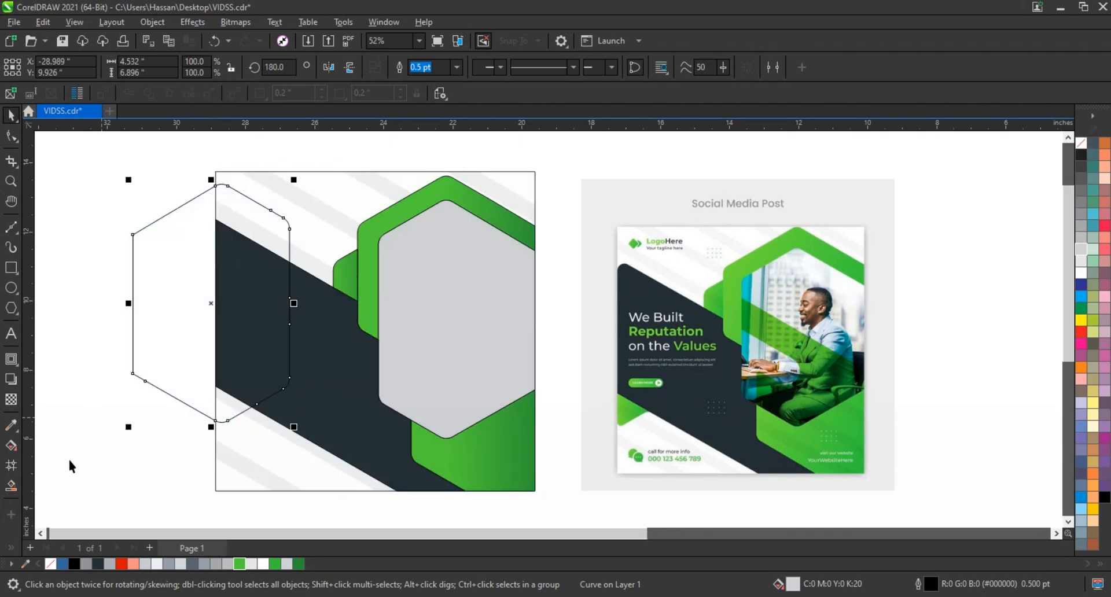
Step: Smart-fill the small corner below the dark band at the square's left edge with light green and delete the hexagon copy
left_click(11, 485)
left_click(224, 412)
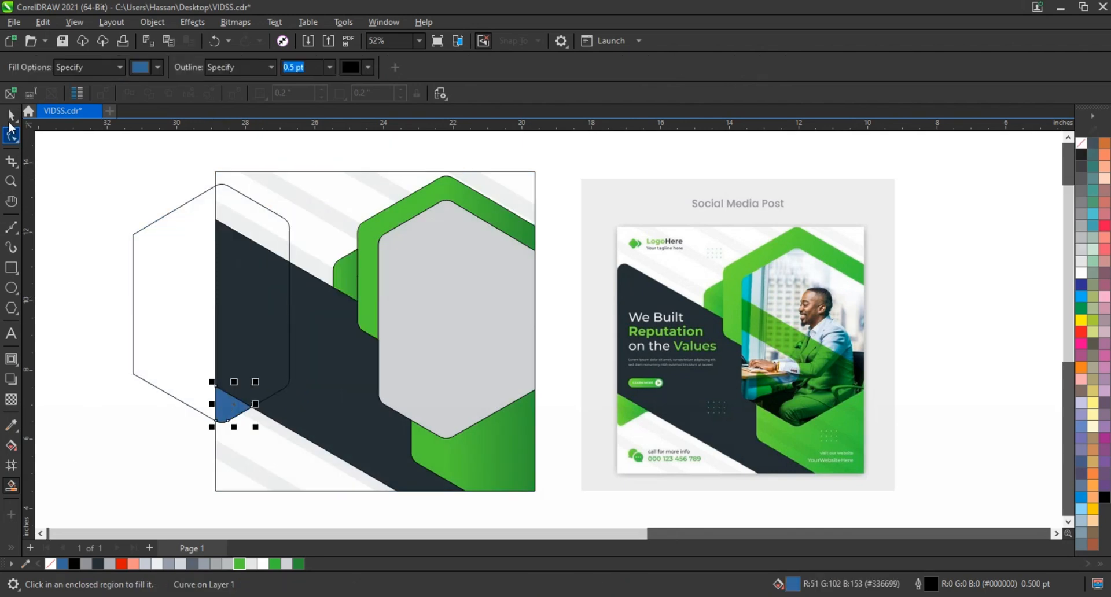
left_click(11, 115)
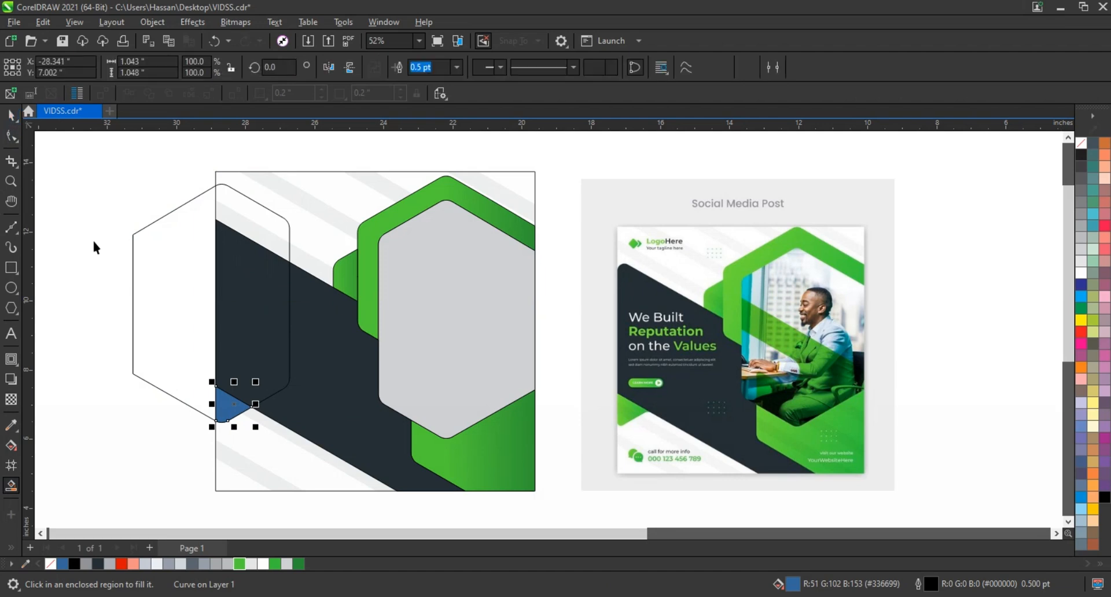
left_click(240, 564)
left_click(138, 334)
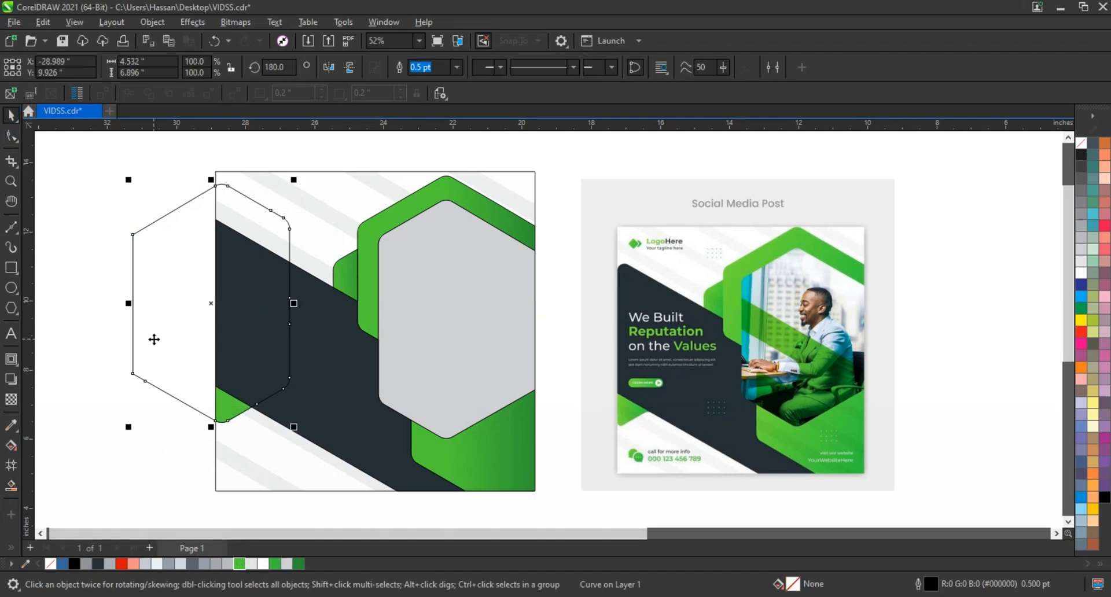
key("Delete")
Step: Draw a rectangle about 8.12 by 1.17 inches left of the square and fully round its corners
left_click(11, 268)
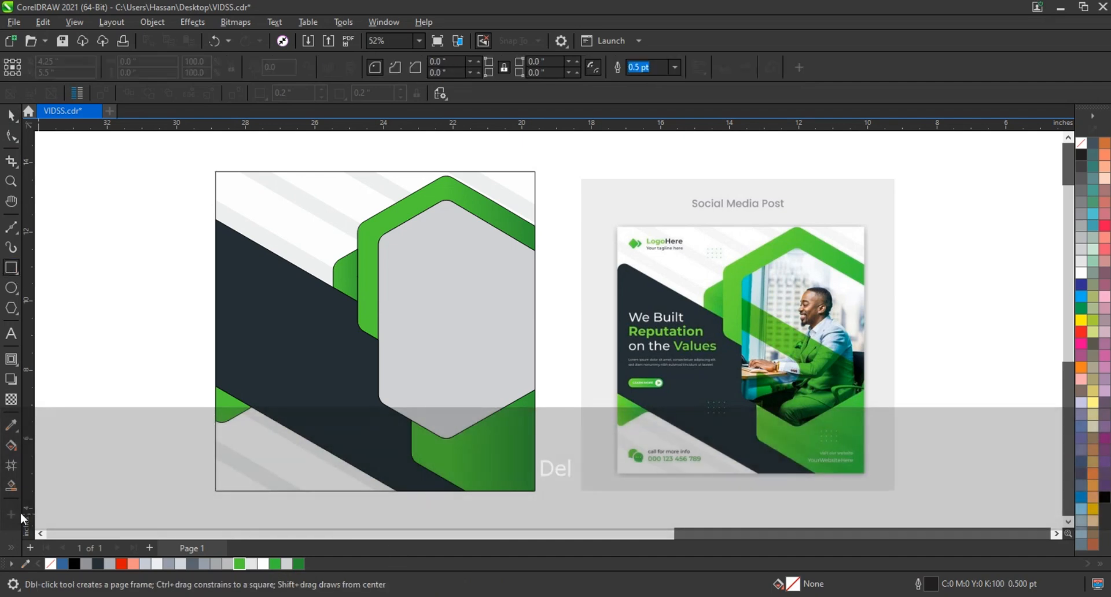
scroll(70, 513, "left", 3)
left_click_drag(118, 280, 399, 321)
key("F10")
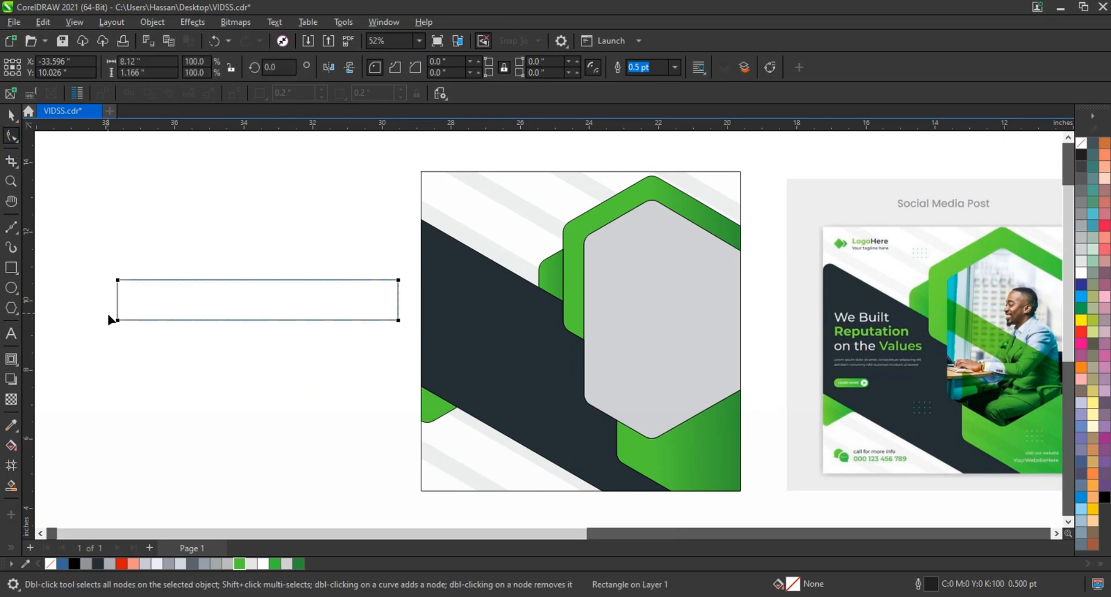
left_click_drag(117, 321, 155, 316)
Step: Duplicate the rounded bar twice straight down to make a stack of three touching bars
left_click(11, 114)
left_click_drag(254, 275, 254, 320)
key("ctrl+r")
left_click(242, 345)
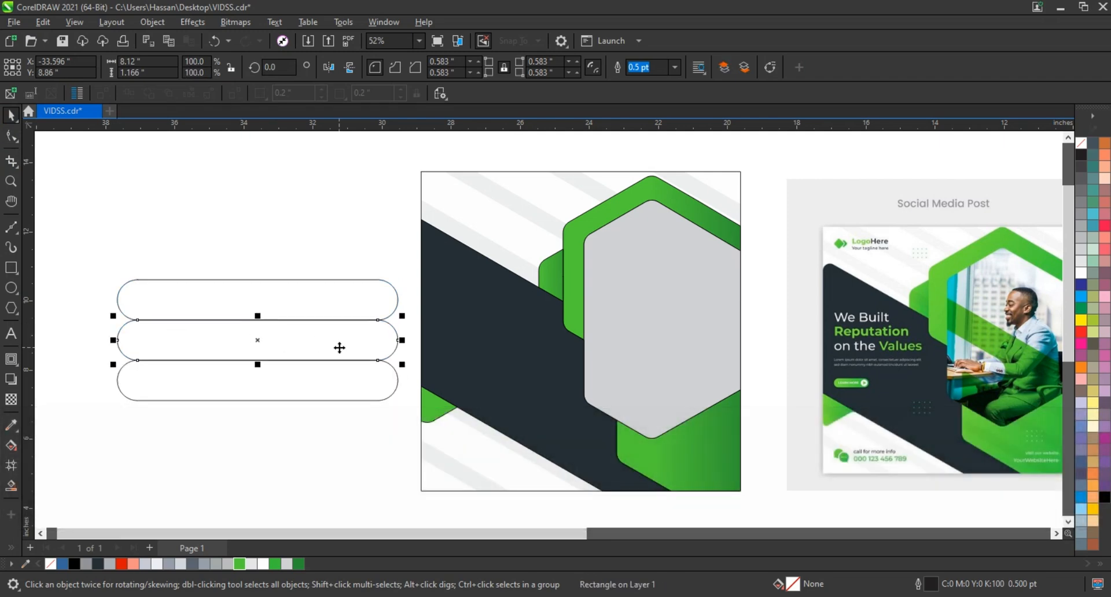
Step: Shift the middle rounded bar to the left and combine all three bars into one curve
left_click_drag(340, 347, 237, 350)
left_click(255, 370, "shift")
left_click(261, 299, "shift")
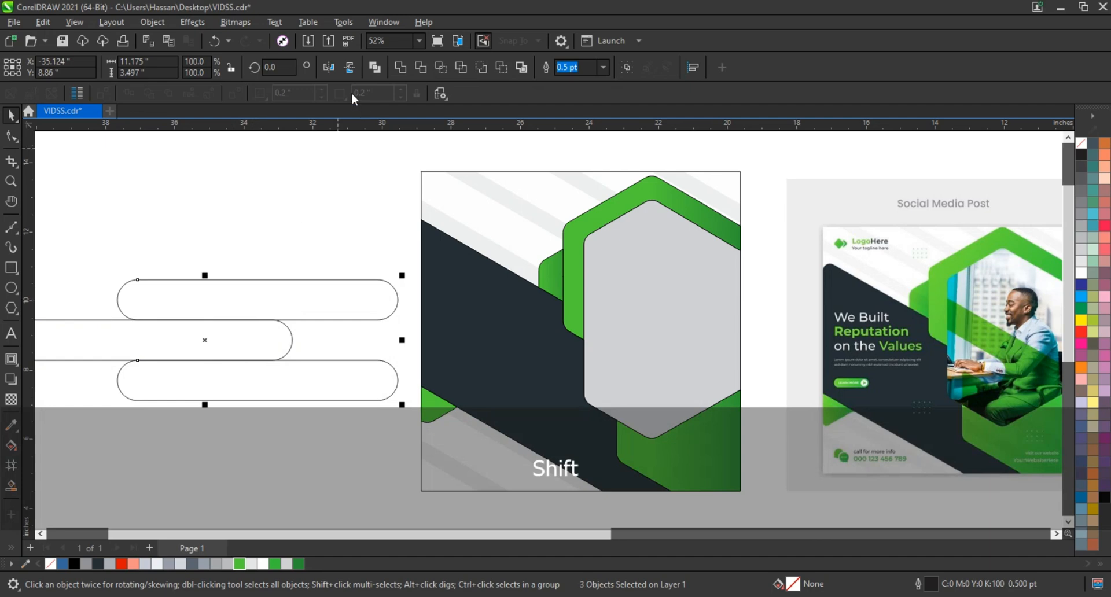
left_click(374, 68)
Step: Rotate the combined bars to 330 degrees and position them diagonally across the grey hexagon, parallel to the dark band
left_click(329, 292)
left_click_drag(402, 279, 345, 285)
left_click_drag(333, 328, 633, 315)
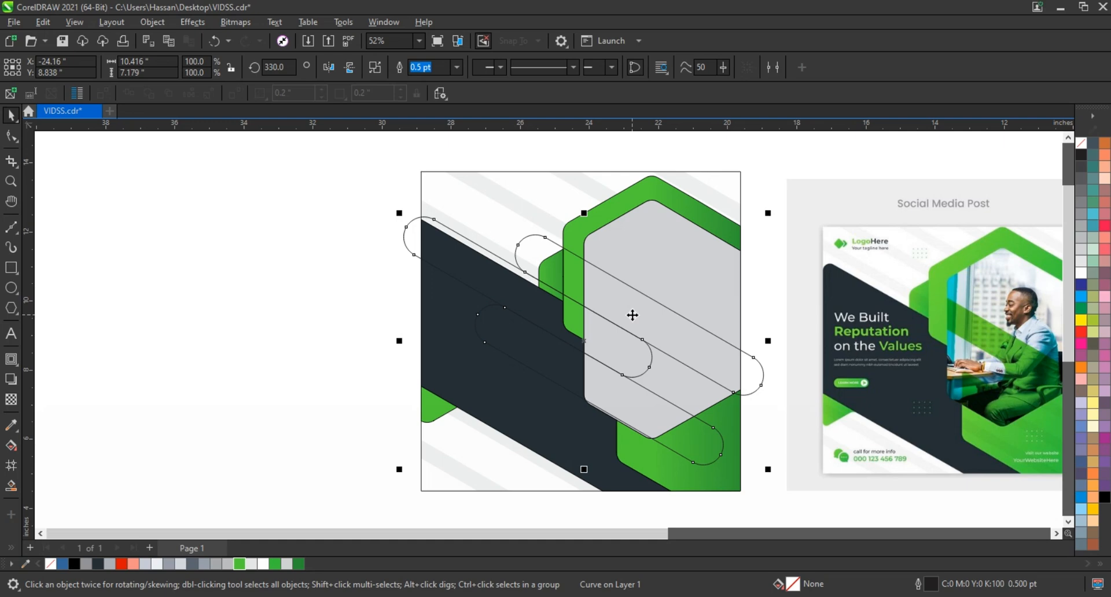
key("Down")
key("Down")
key("Down")
key("Down")
key("Right")
key("Down")
key("Down")
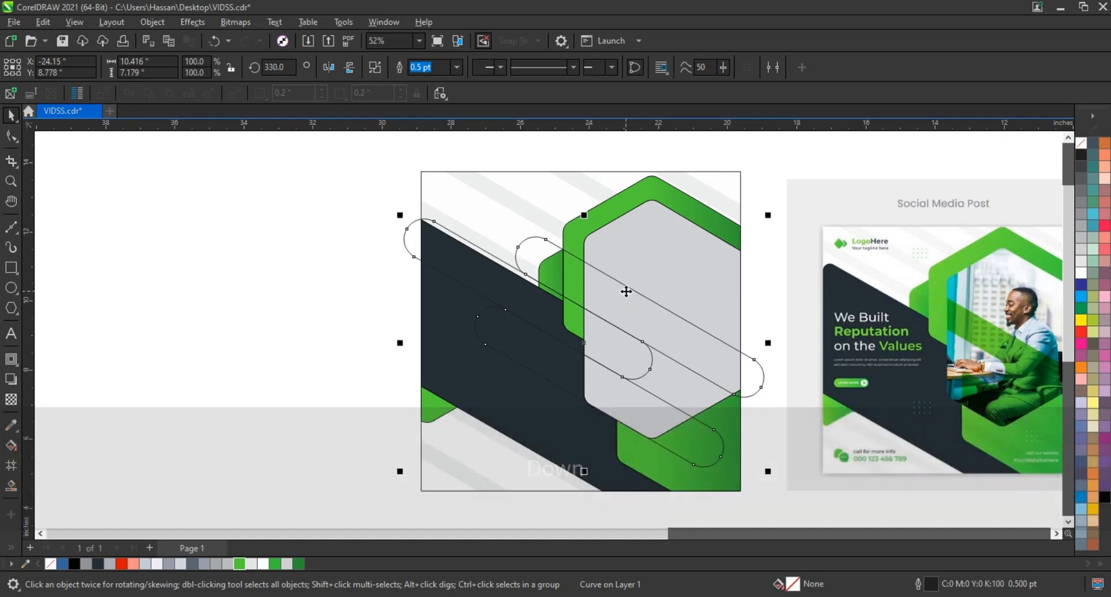
Step: Draw a vertical line through the grey hexagon's lower left part and smart-fill the diagonal bar regions inside the hexagon
key("F5")
left_click(605, 355)
left_click(605, 433, "ctrl")
left_click(11, 487)
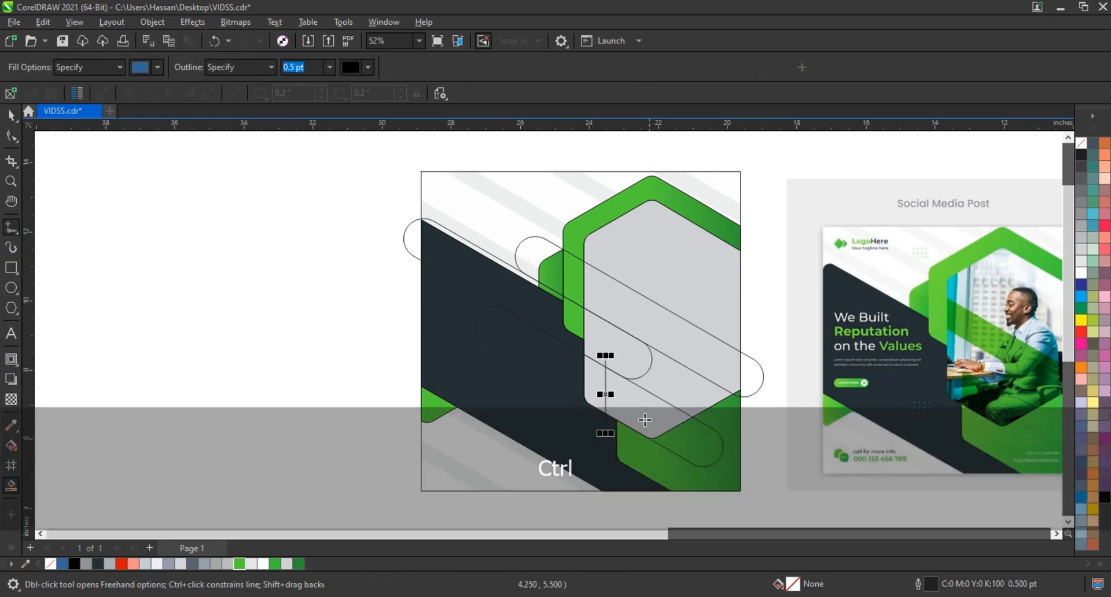
left_click(665, 329)
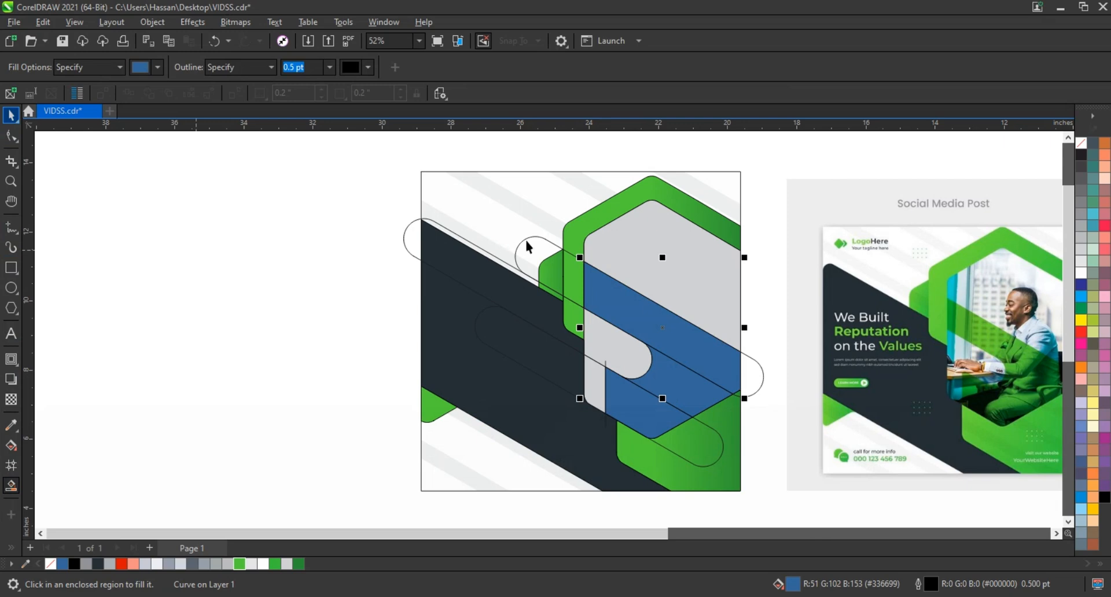
Step: Delete the rotated rounded bars outline and the vertical helper line
left_click(533, 256)
key("Delete")
left_click(605, 363)
key("Delete")
Step: Remove the outlines from the three blue diagonal regions inside the grey hexagon
left_click(631, 408)
left_click(684, 389, "shift")
left_click(669, 323, "shift")
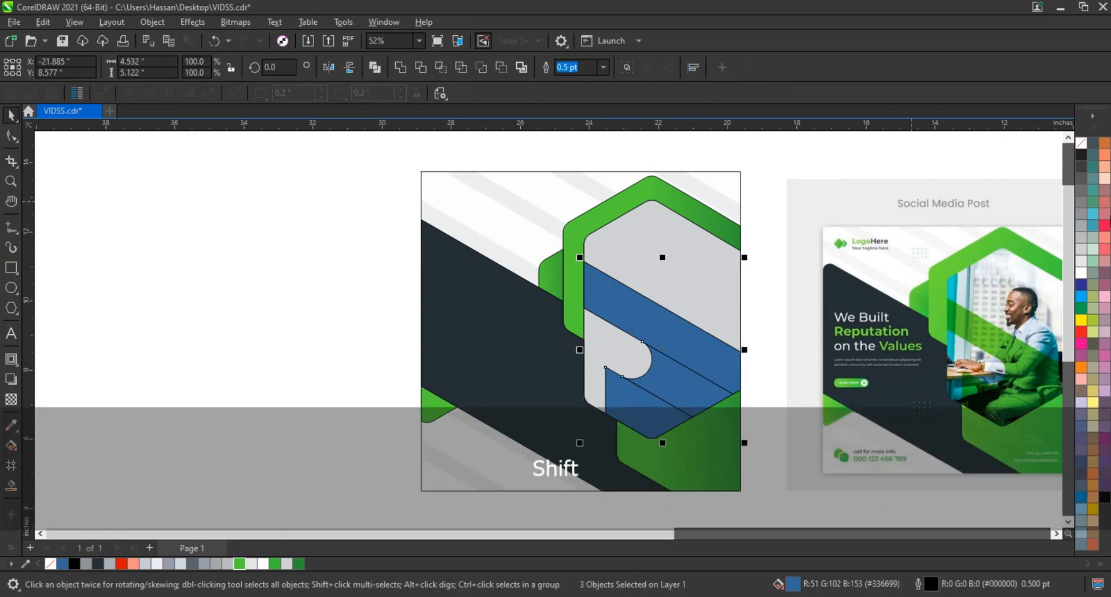
right_click(1080, 143)
left_click(839, 179)
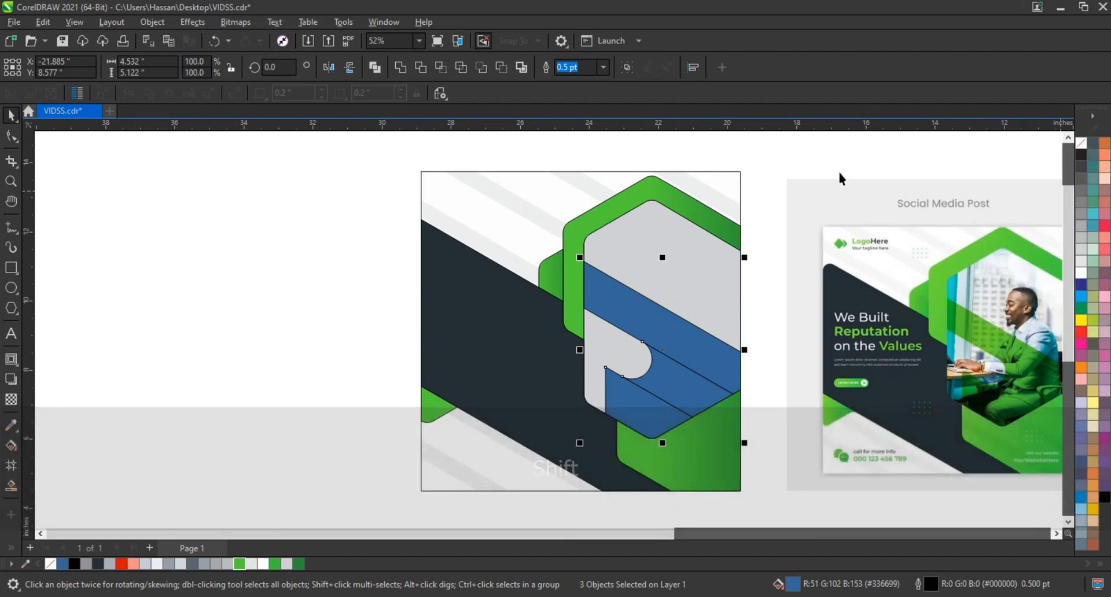
Step: Fill the three diagonal regions with bright green (#51CD39) and apply a uniform transparency of 70
left_click(239, 564)
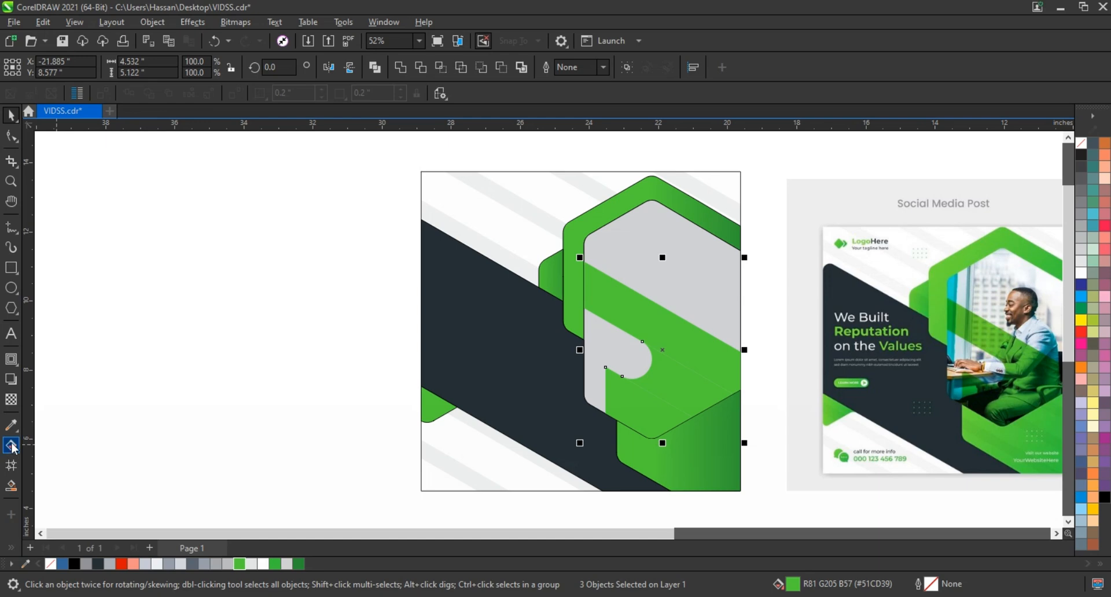
left_click(10, 400)
left_click_drag(641, 455, 654, 453)
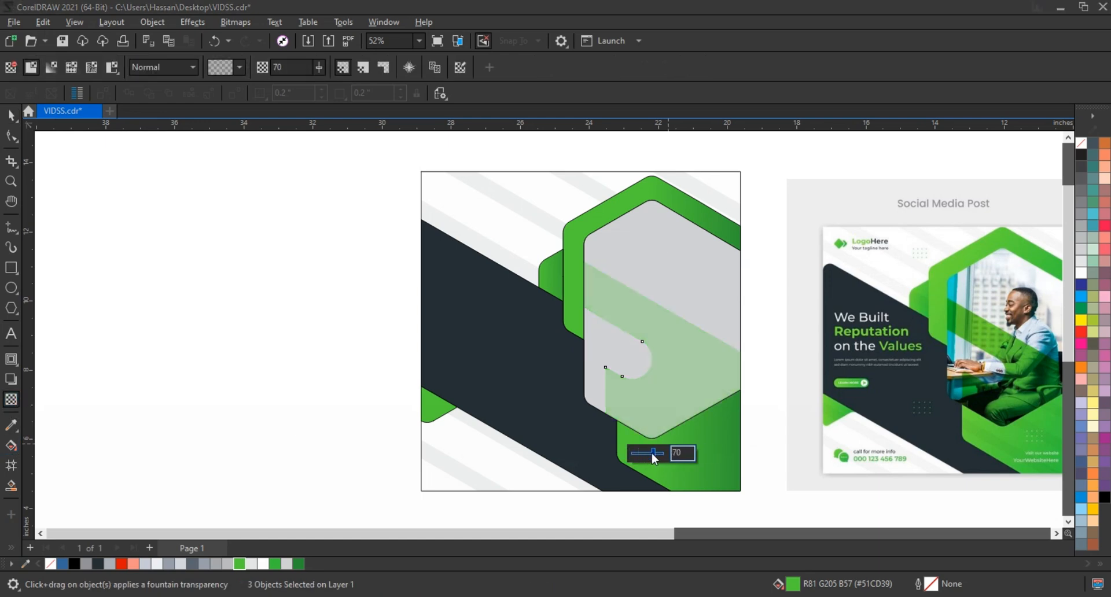
Step: Fill the grey hexagon behind the transparent green regions with white
left_click(11, 115)
left_click(670, 277)
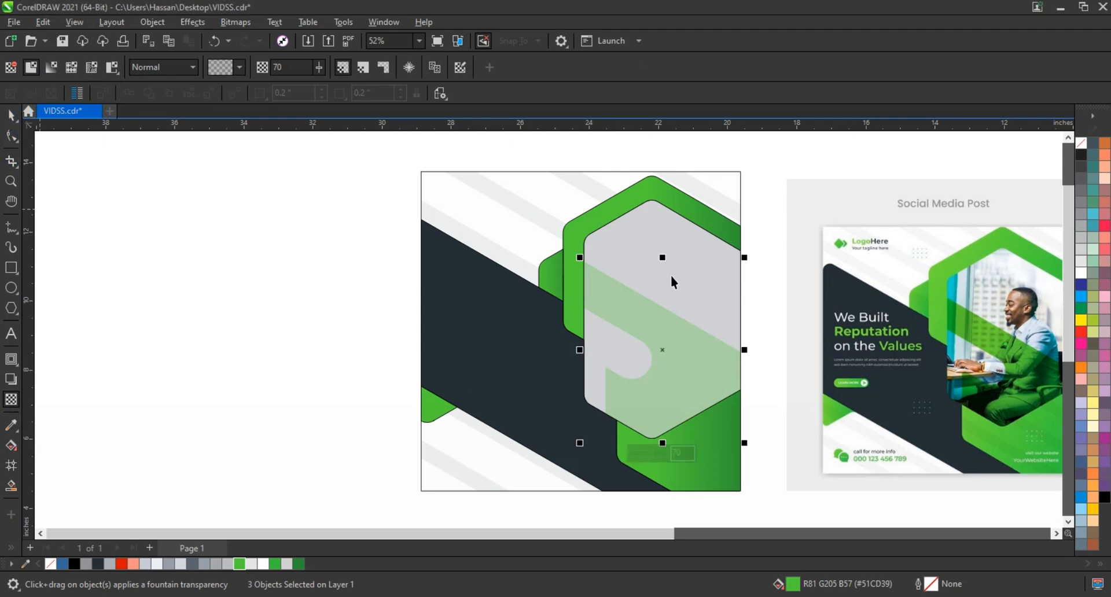
left_click(1080, 273)
left_click(386, 329)
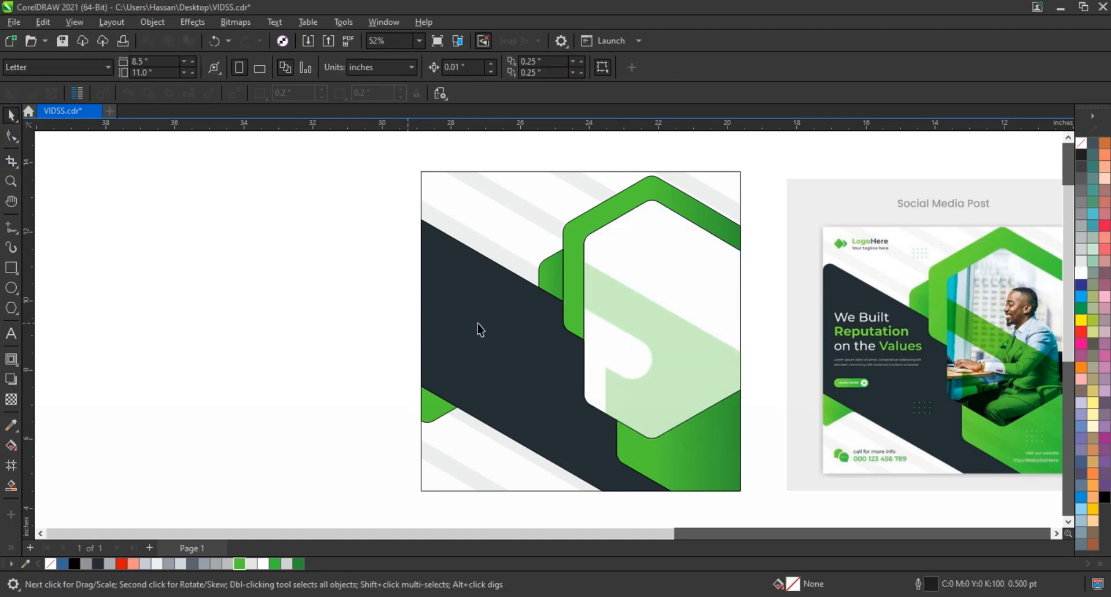
Step: Remove the outlines from all shapes inside the post's square frame, leaving the frame's own outline
scroll(214, 335, "down", 1)
left_click_drag(313, 213, 576, 450)
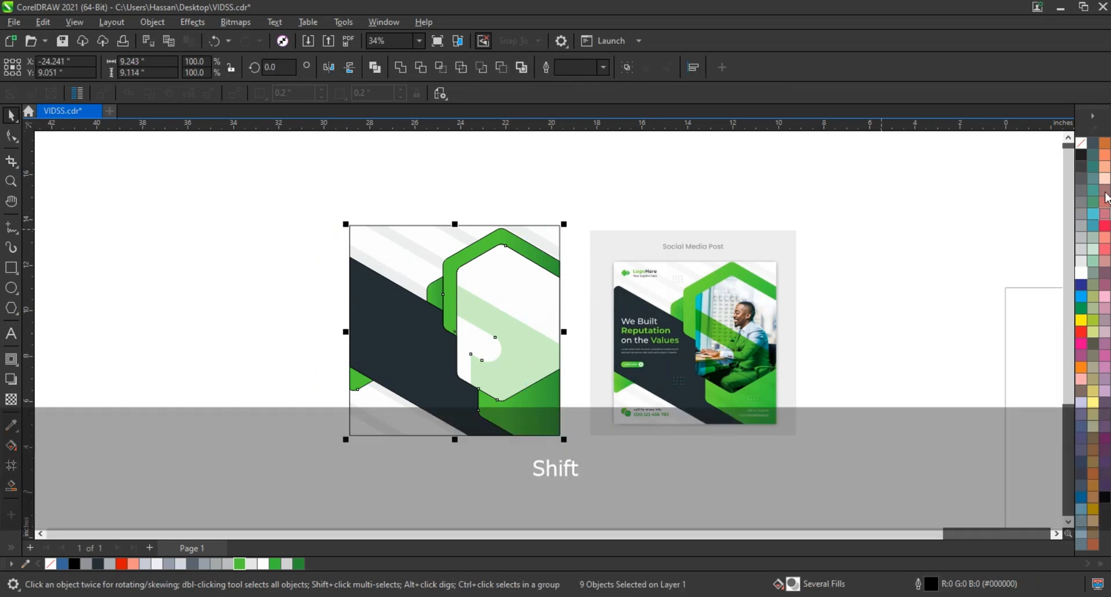
right_click(1079, 144)
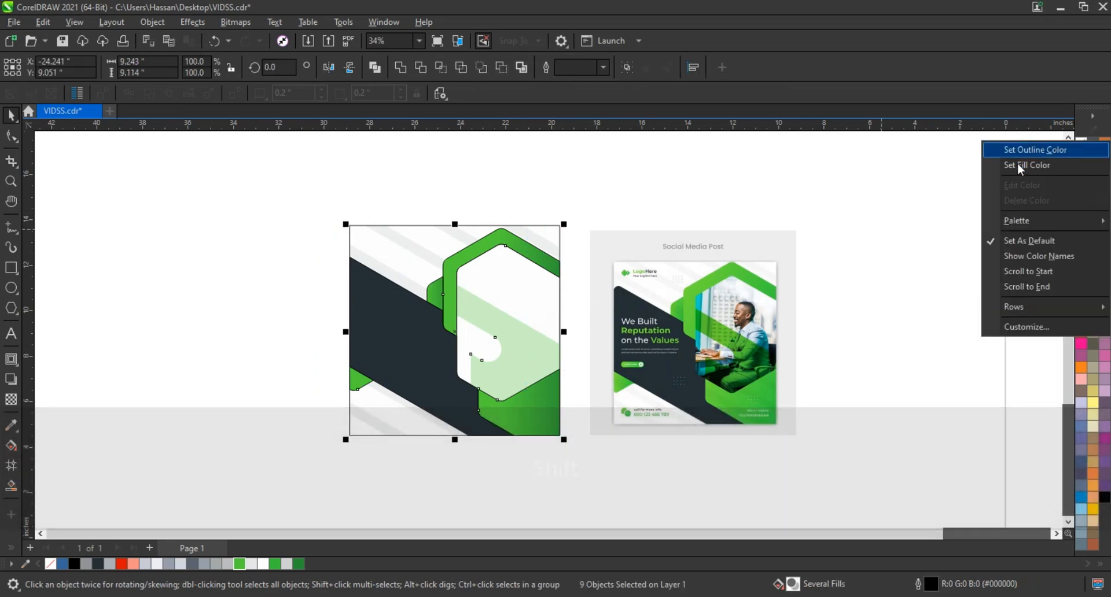
left_click(1038, 151)
left_click(601, 184)
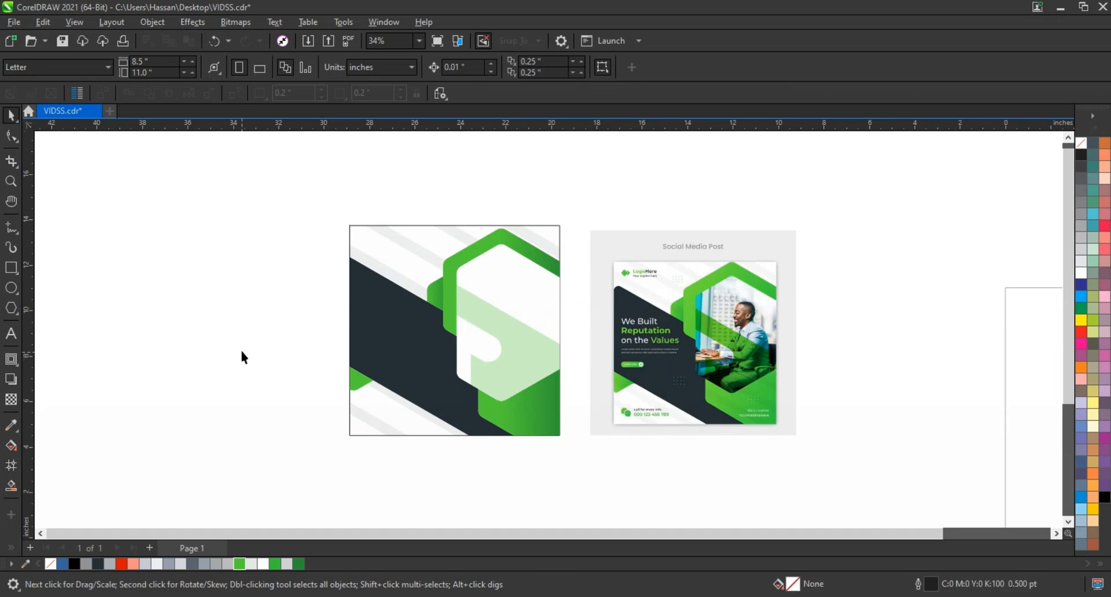
left_click(10, 181)
left_click_drag(328, 216, 804, 443)
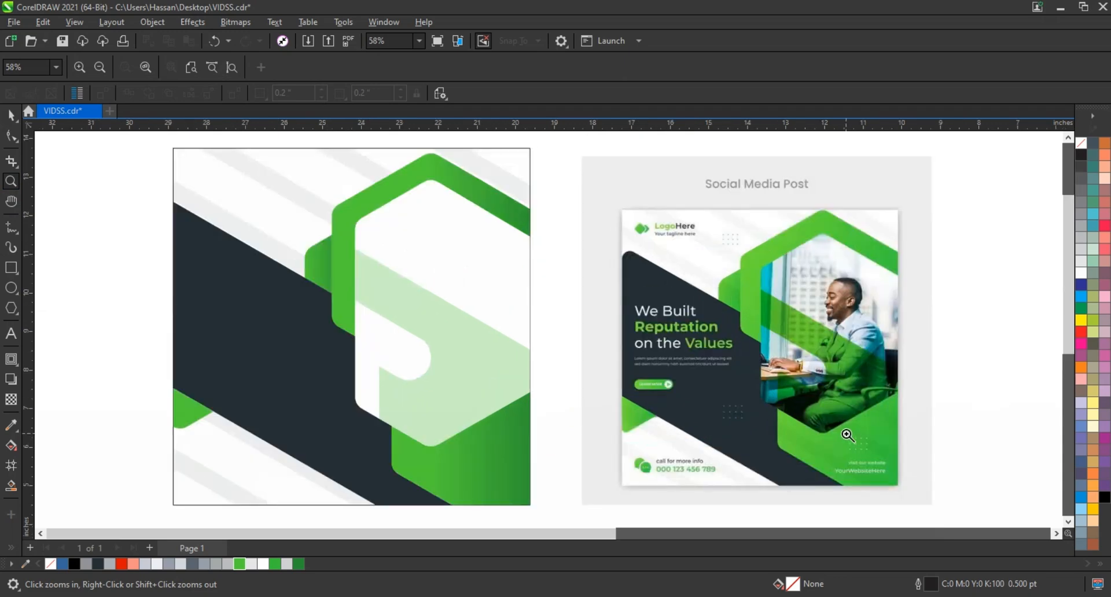